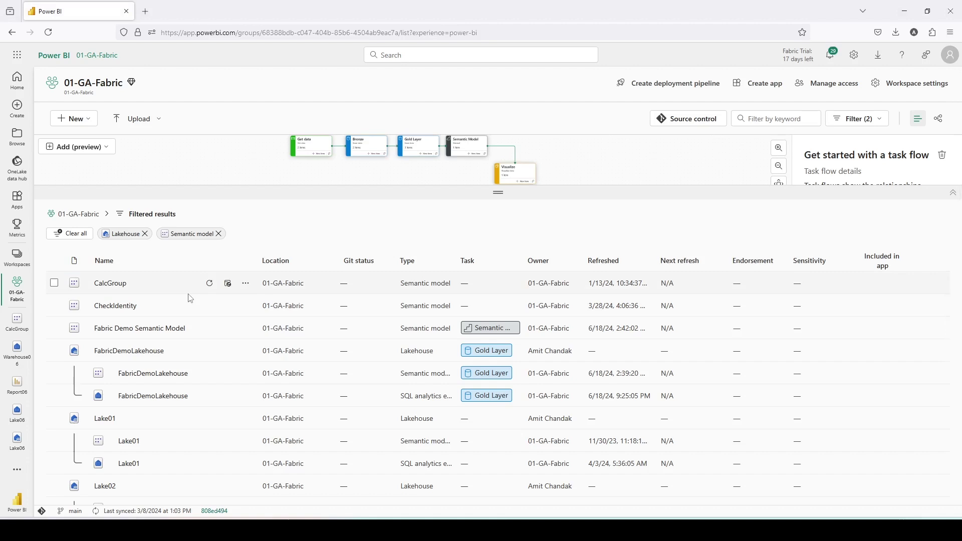
Open the CalcGroup semantic model from the workspace and bring up its data model.
click(119, 286)
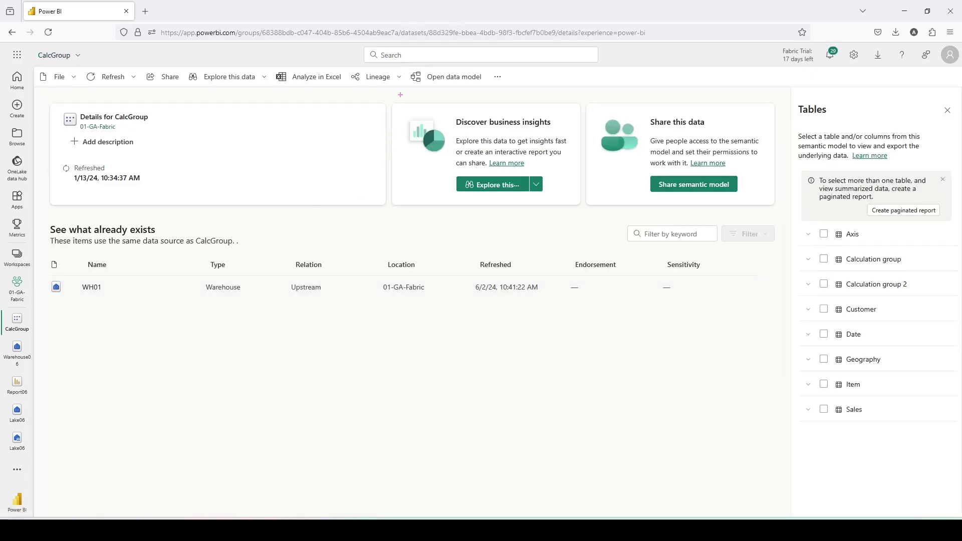
drag(408, 65, 502, 98)
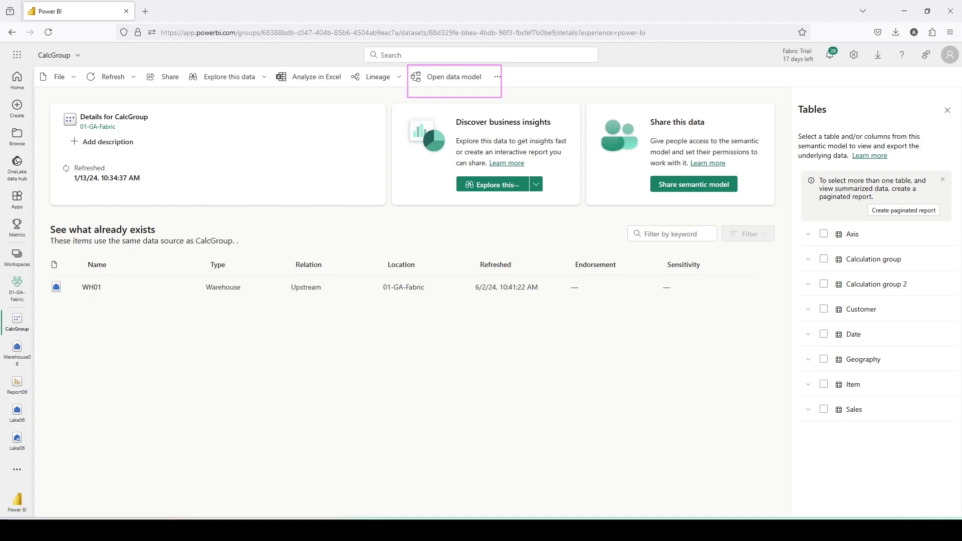
click(458, 80)
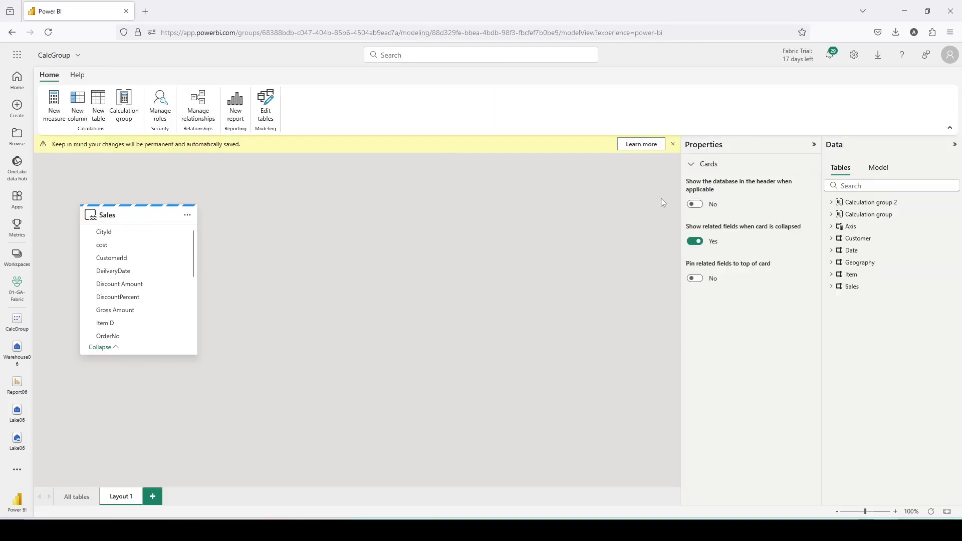
Examine the properties and storage mode of the two calculation groups and the Date, Geography, Item, Customer and Sales tables.
click(871, 203)
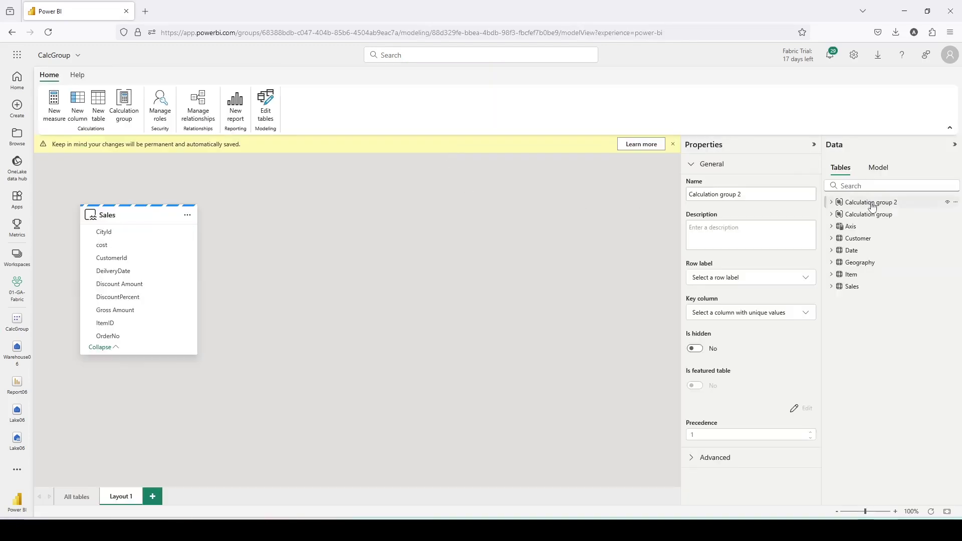
click(862, 215)
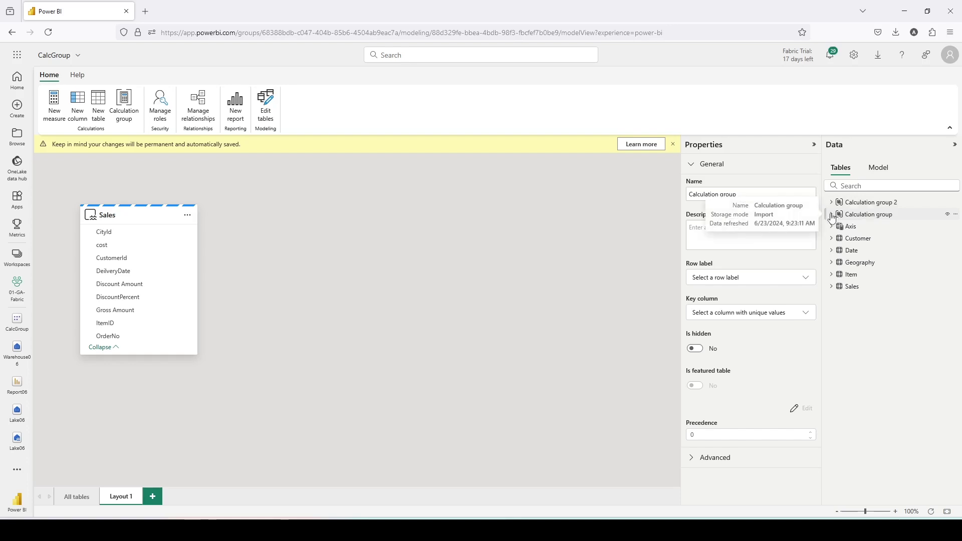
click(859, 253)
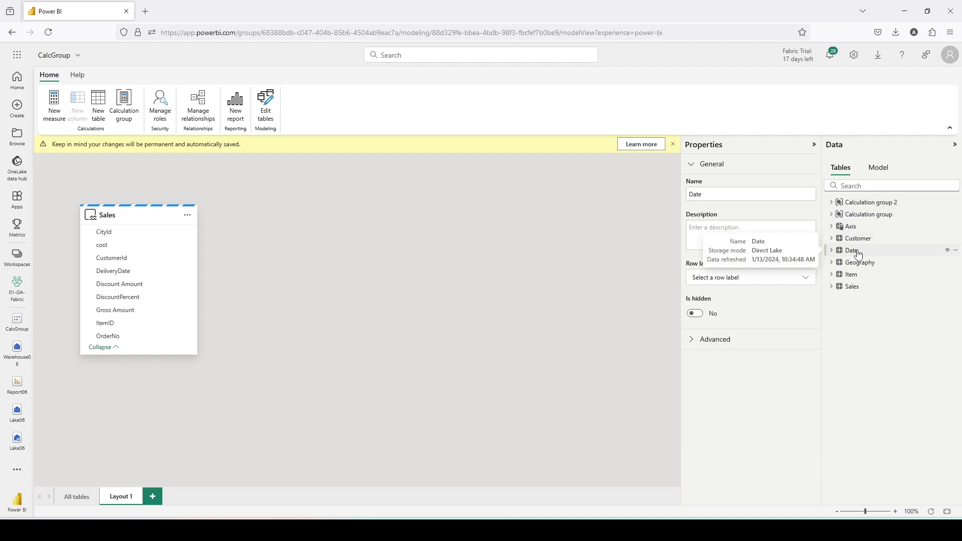
click(860, 262)
click(853, 275)
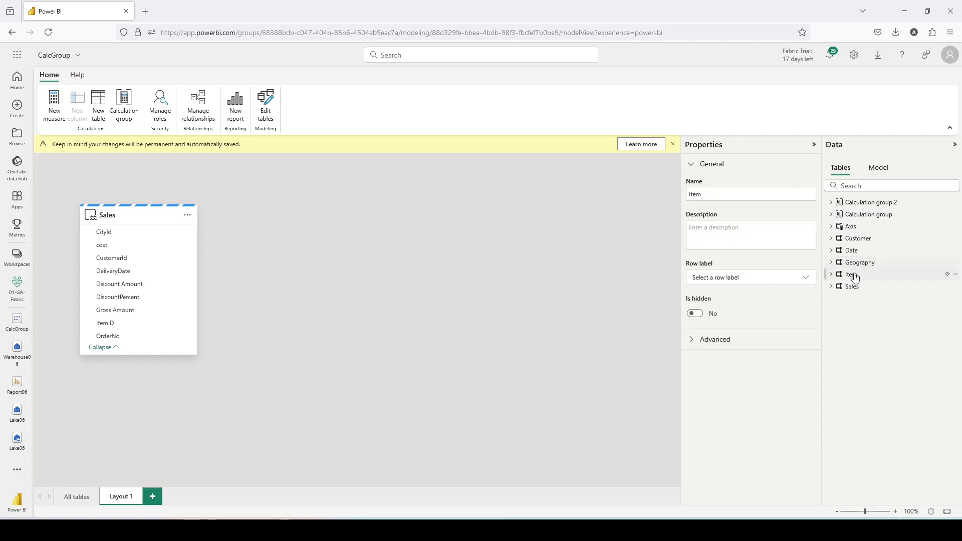
click(856, 245)
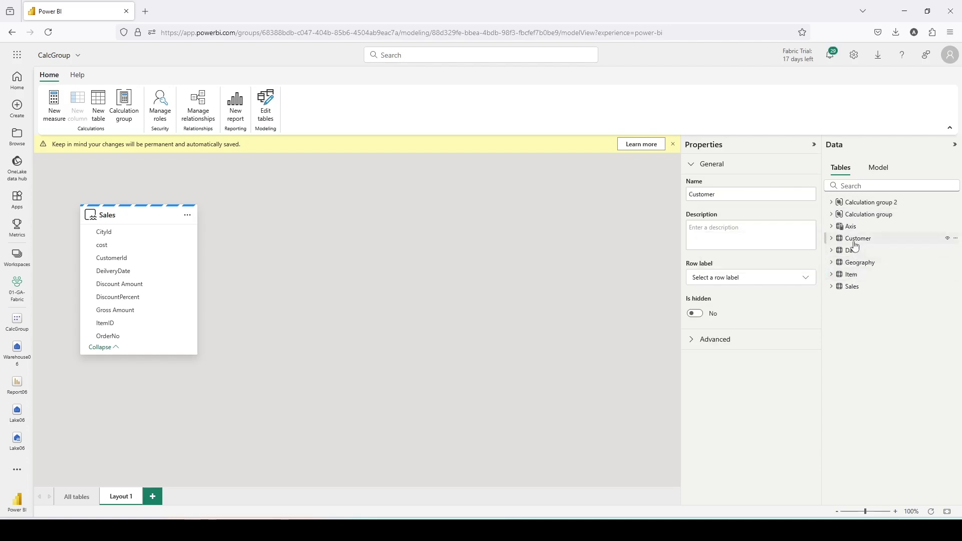
click(853, 289)
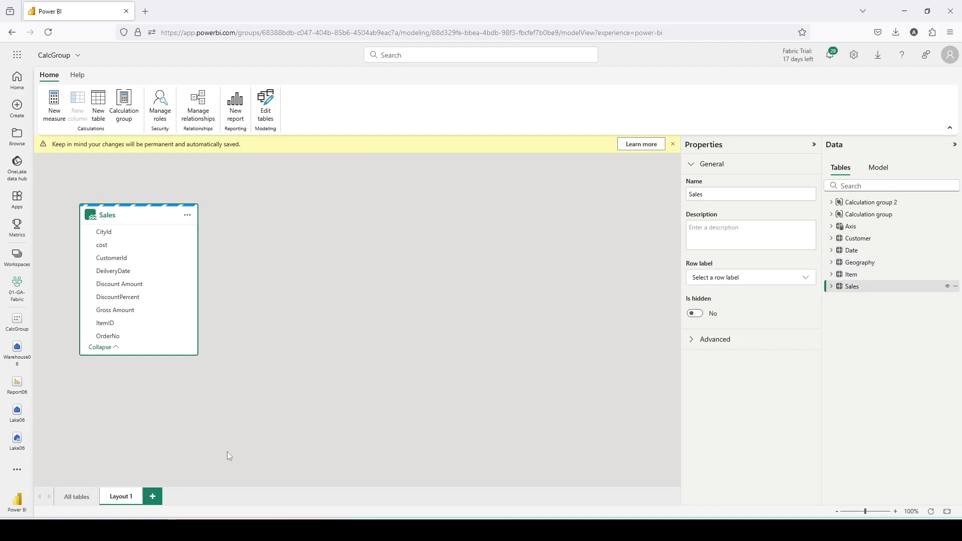
Display the All tables layout of the model diagram and review the relationships around the Sales table.
click(70, 496)
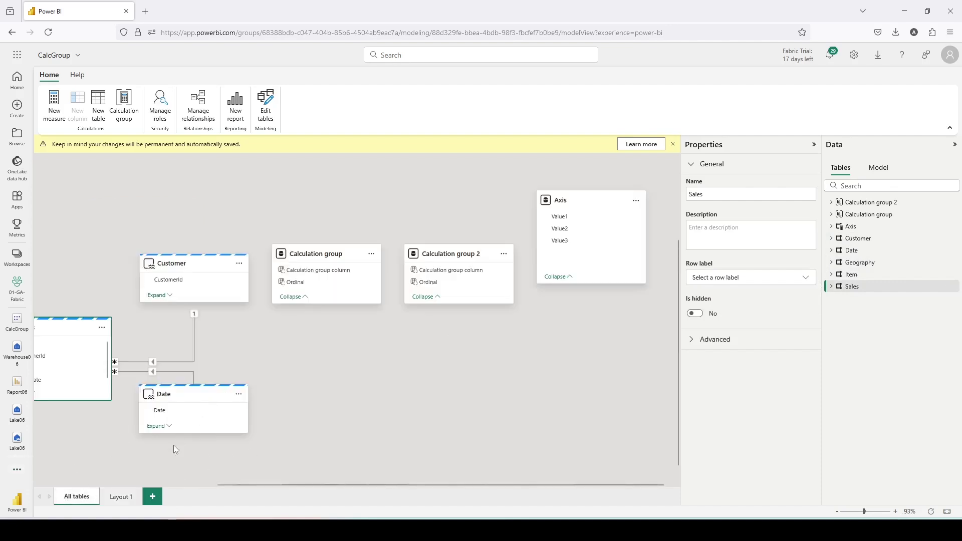
click(128, 485)
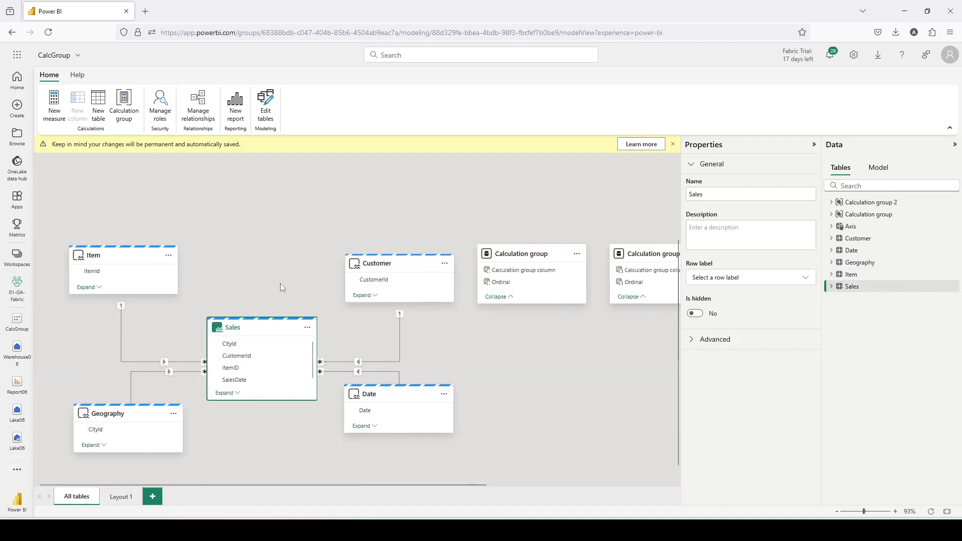
scroll(622, 271, down, 1)
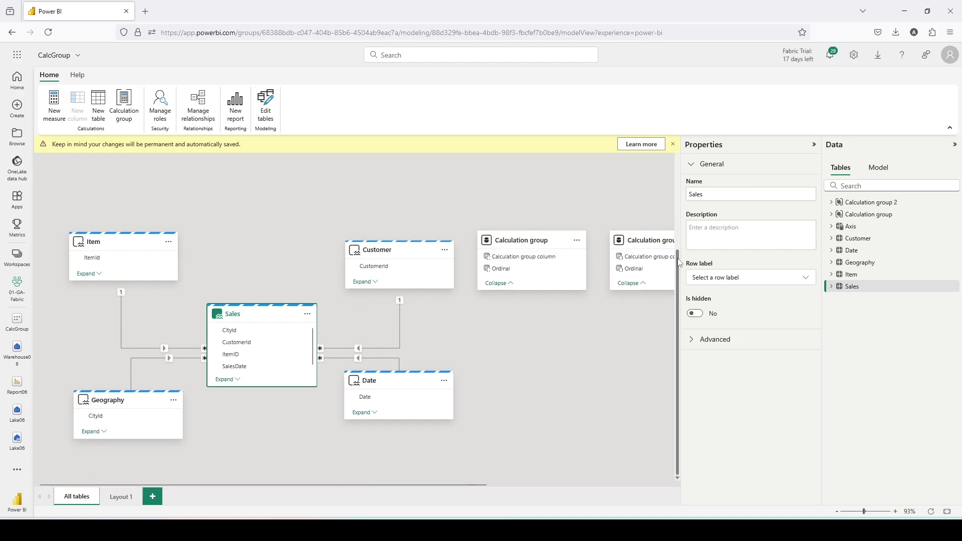
Check whether a new column can be added to Calculation group 2, Calculation group and the Sales table.
click(617, 276)
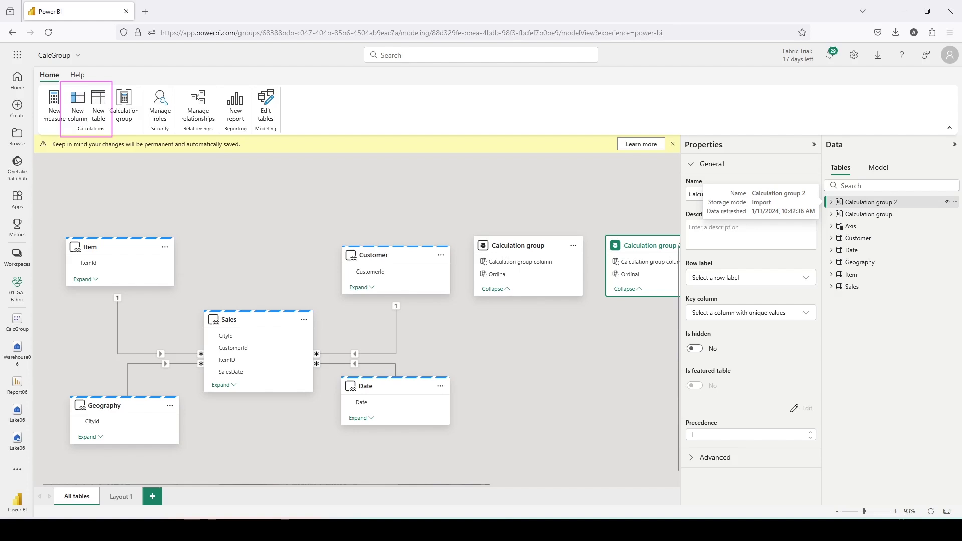
click(861, 288)
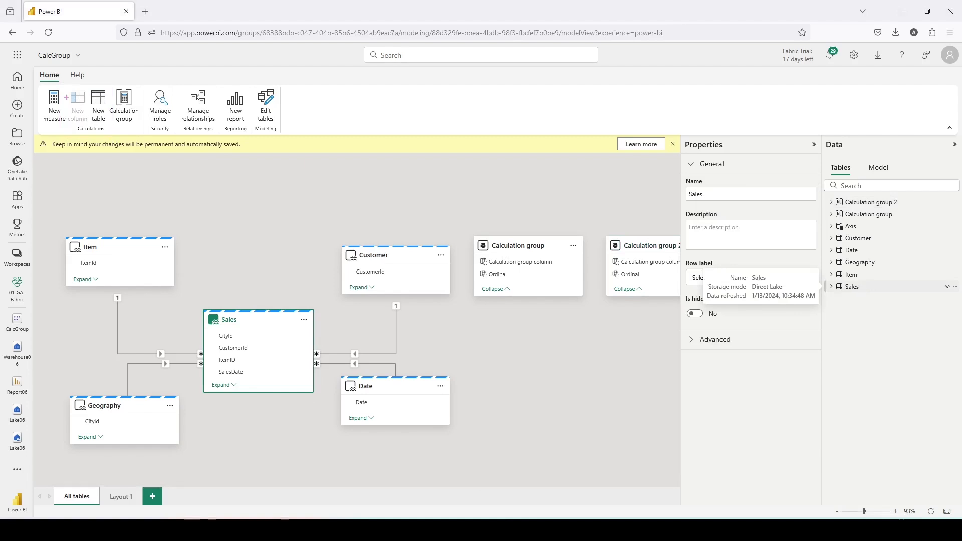
drag(64, 86, 91, 127)
click(852, 203)
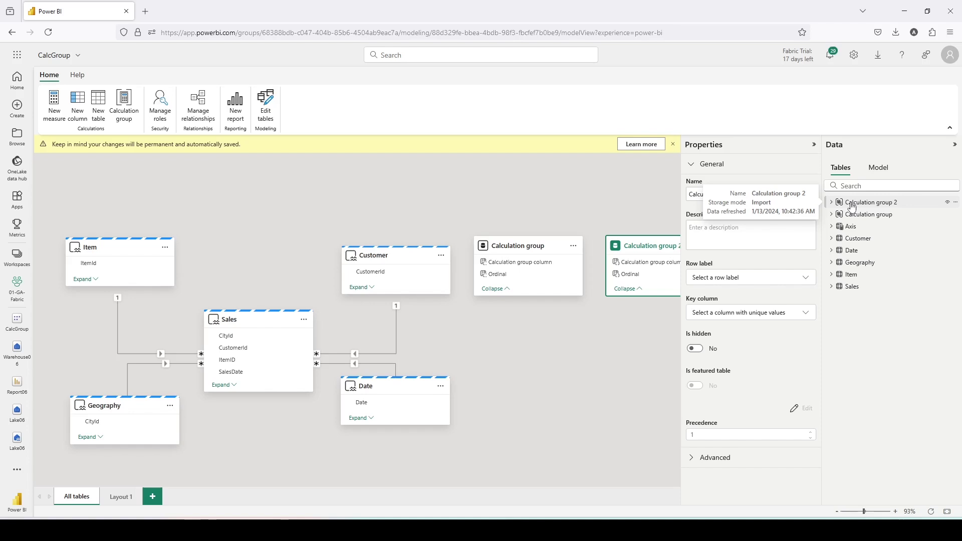
click(853, 215)
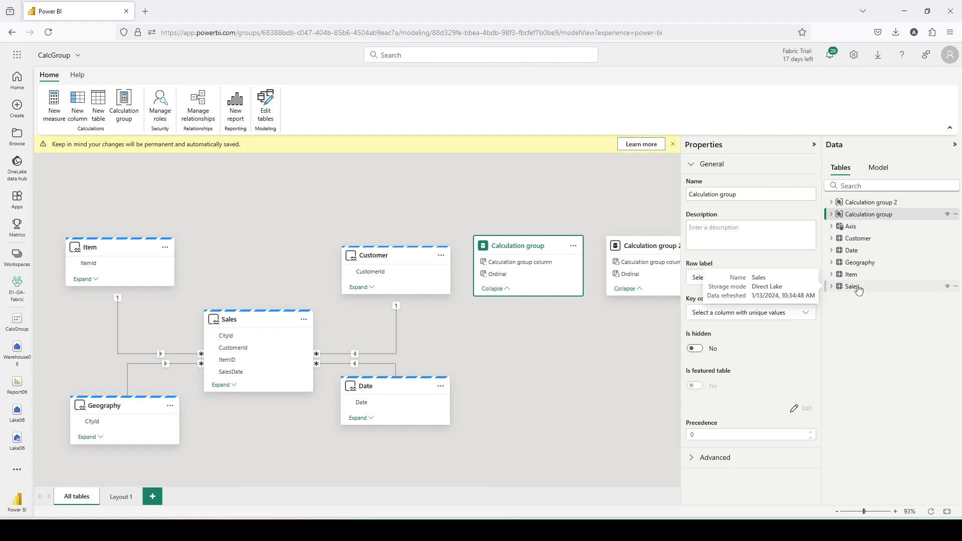
click(858, 289)
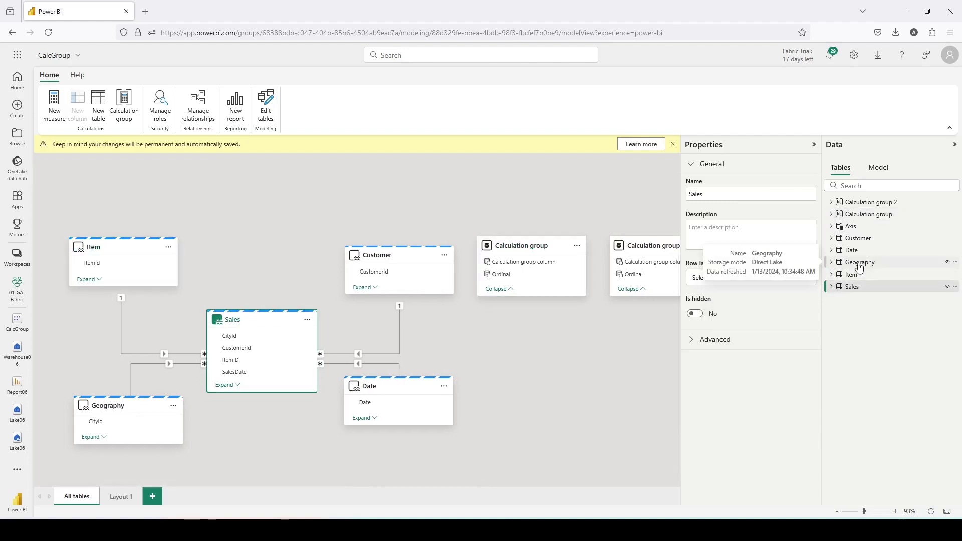
click(308, 221)
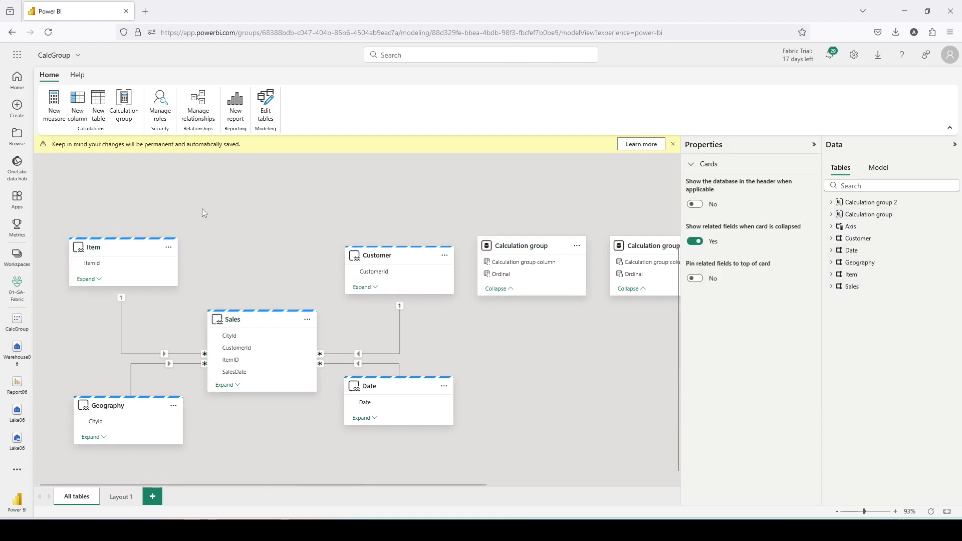
Create a new calculated table named Summary and start its formula with SUMMARIZE(Sales, 'Item'[Brand].
click(100, 113)
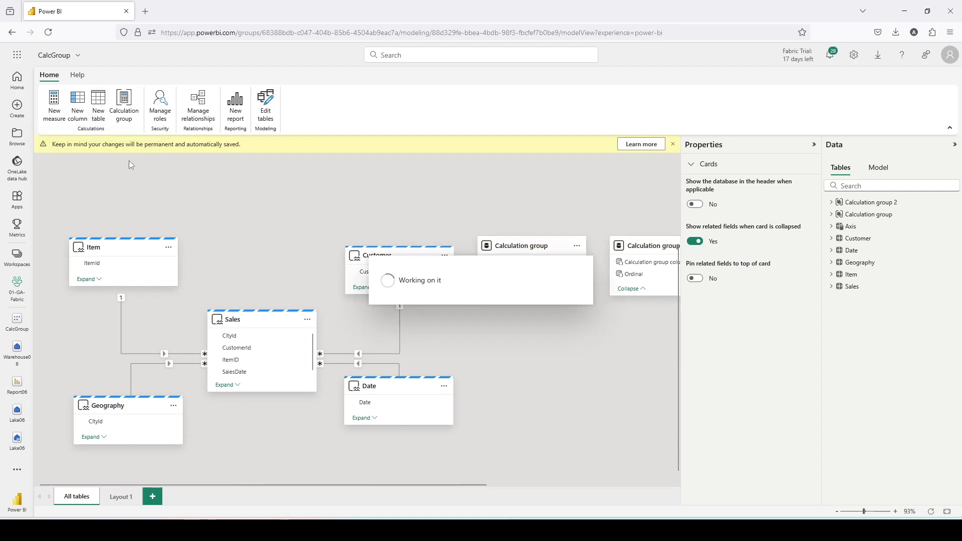
double_click(88, 162)
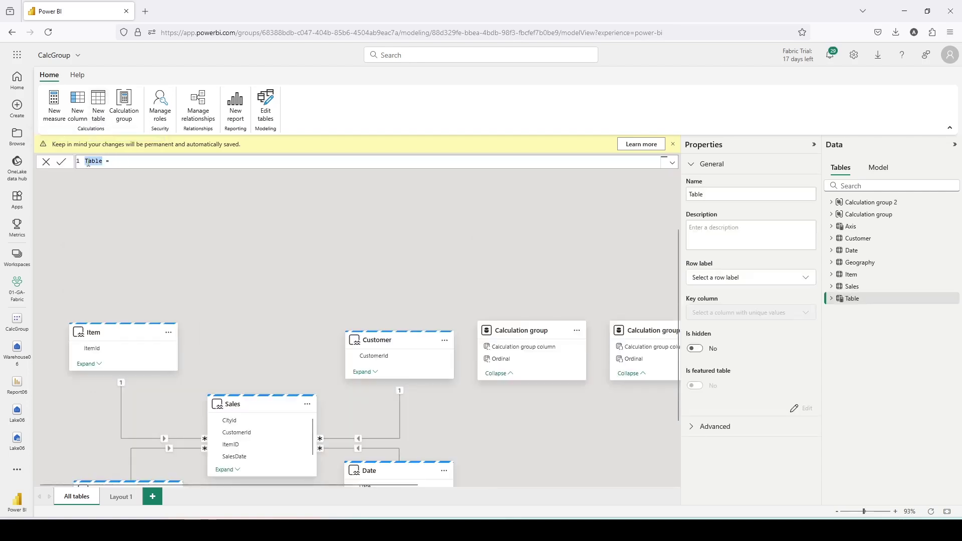
text(Su)
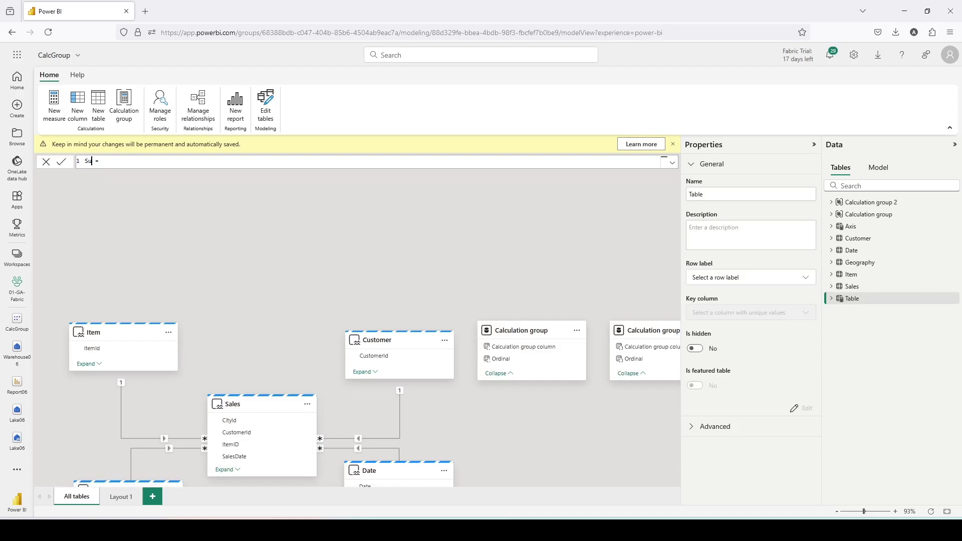
text(mmary = SUMMARIZE()
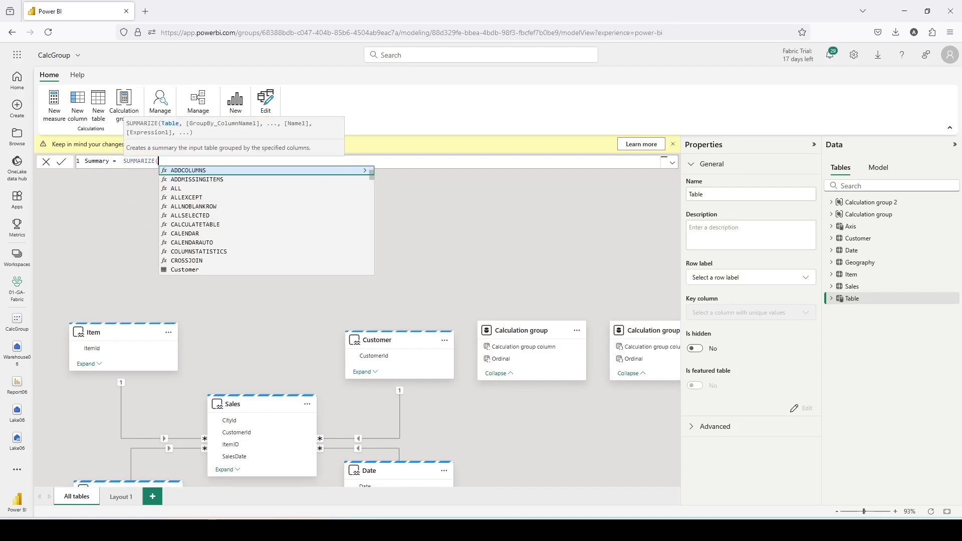
text(Sales)
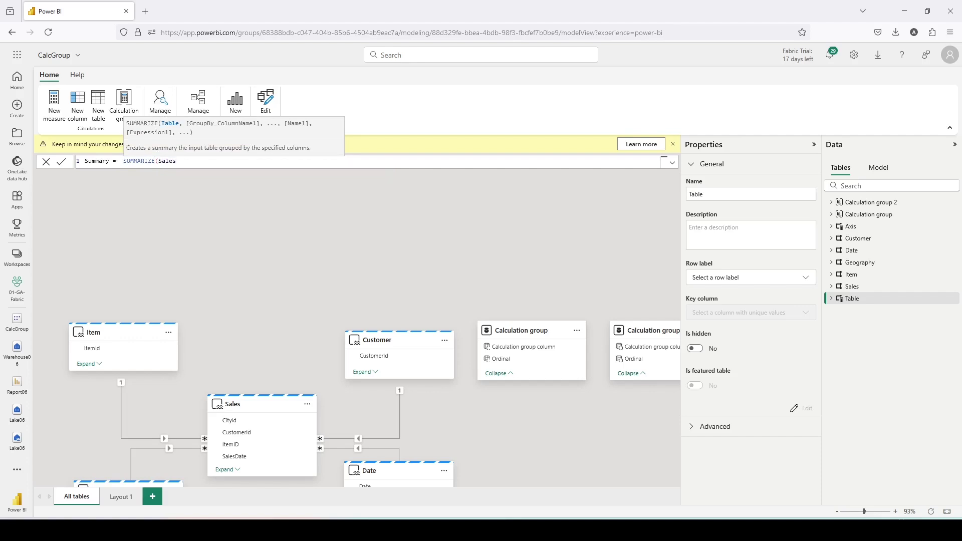
text(, Ite)
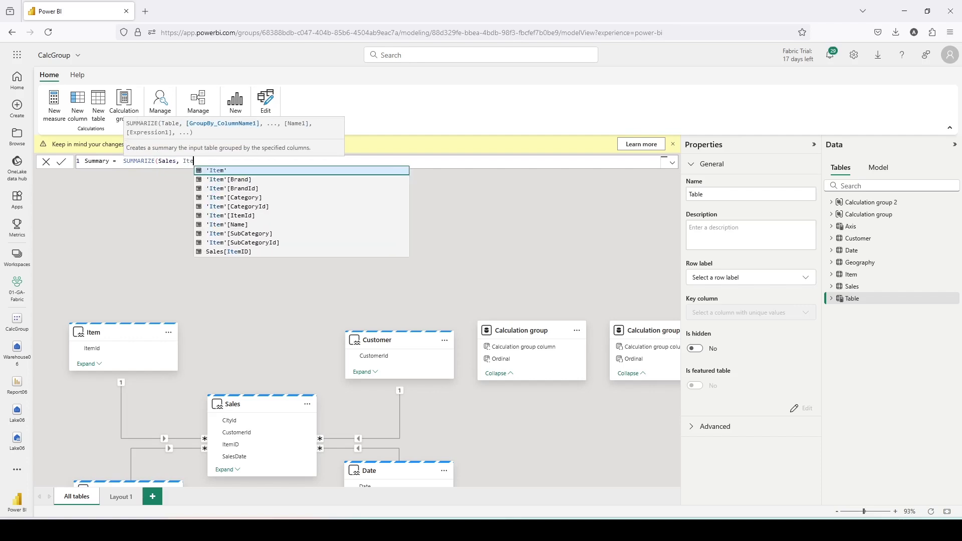
key(Tab)
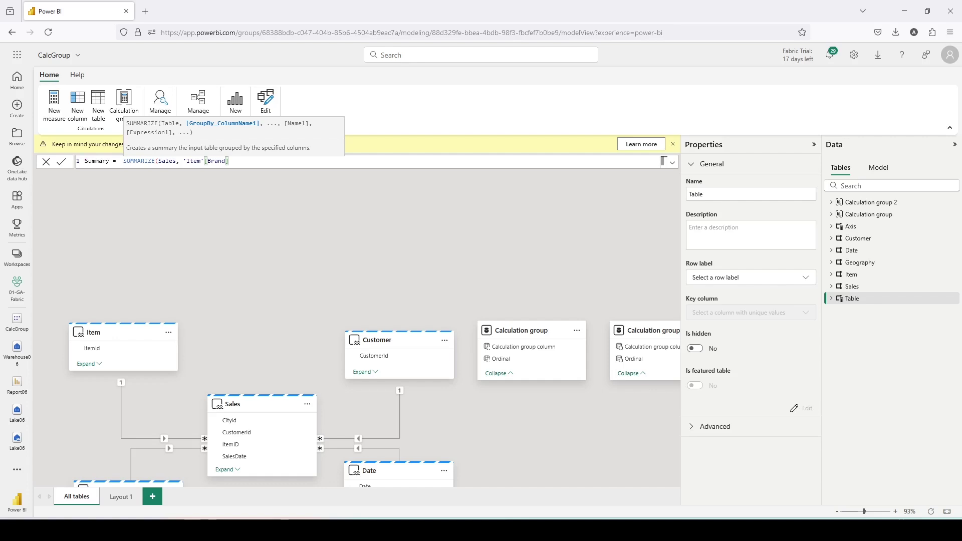
drag(155, 120, 263, 129)
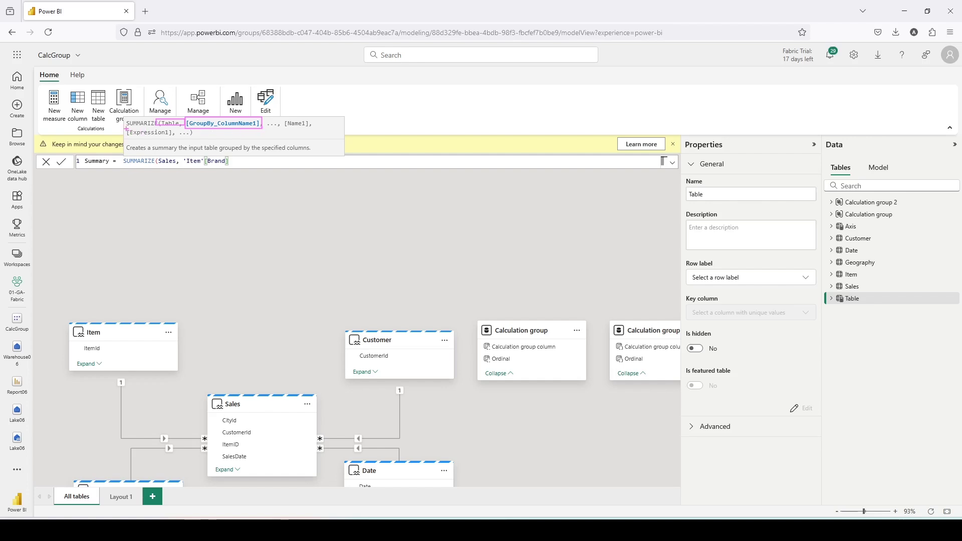
drag(126, 128, 183, 139)
drag(282, 118, 320, 128)
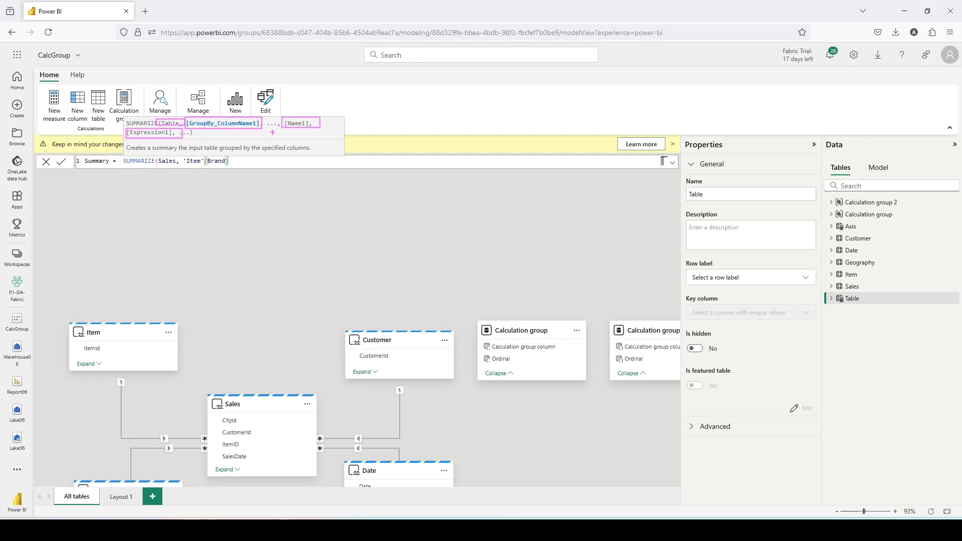
key(Escape)
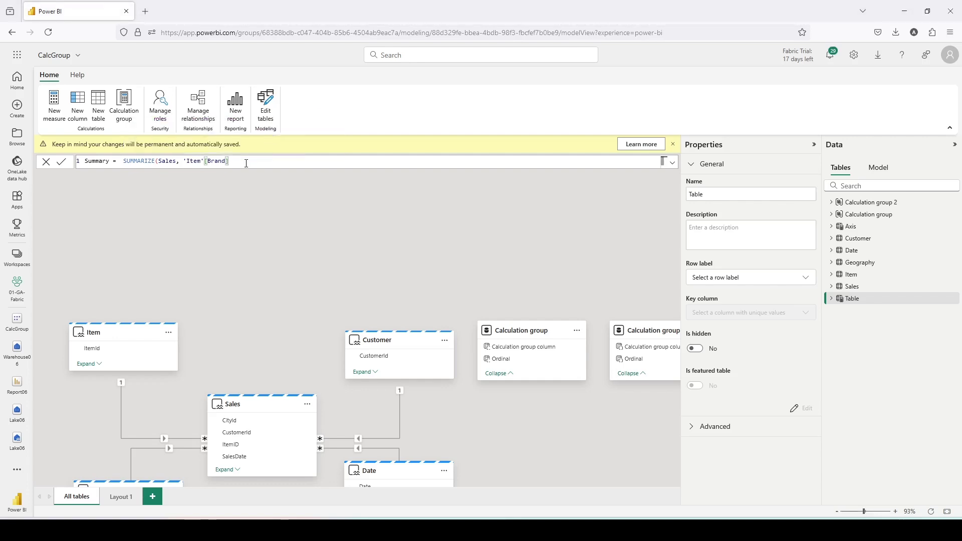
Try to complete the Summary formula with a "Sales" column that returns the [Net] measure, and commit it.
text(, ")
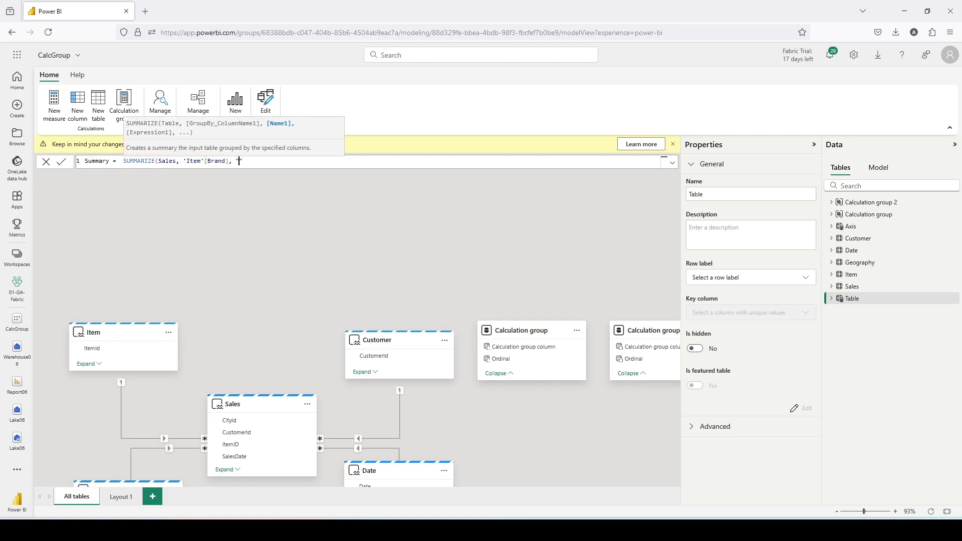
text(Sales", [)
key(Down)
key(Down)
key(Down)
key(Down)
key(Down)
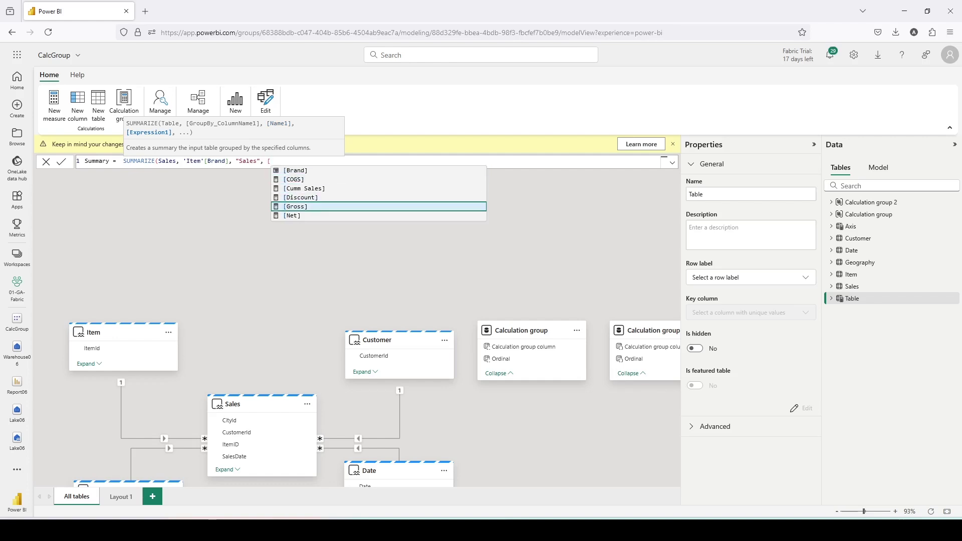
key(Tab)
text())
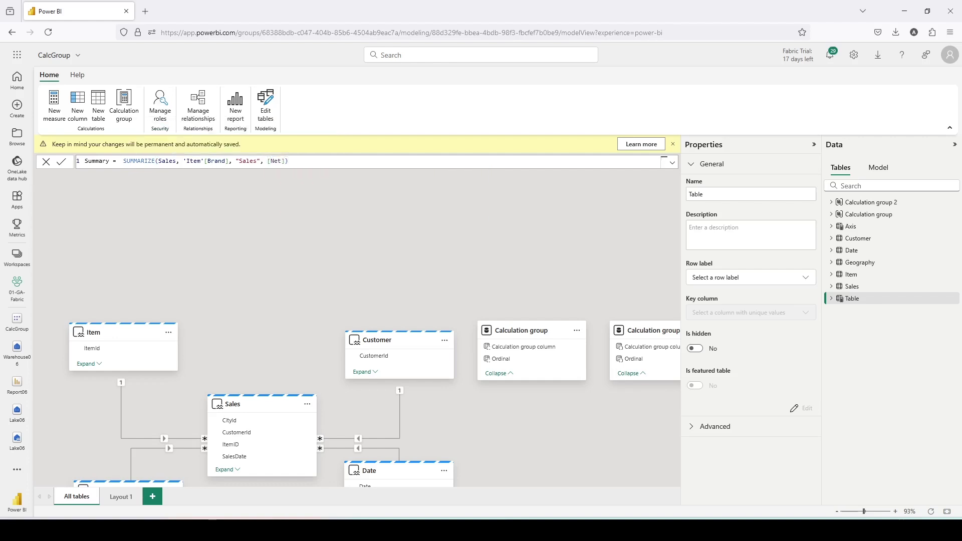
key(Return)
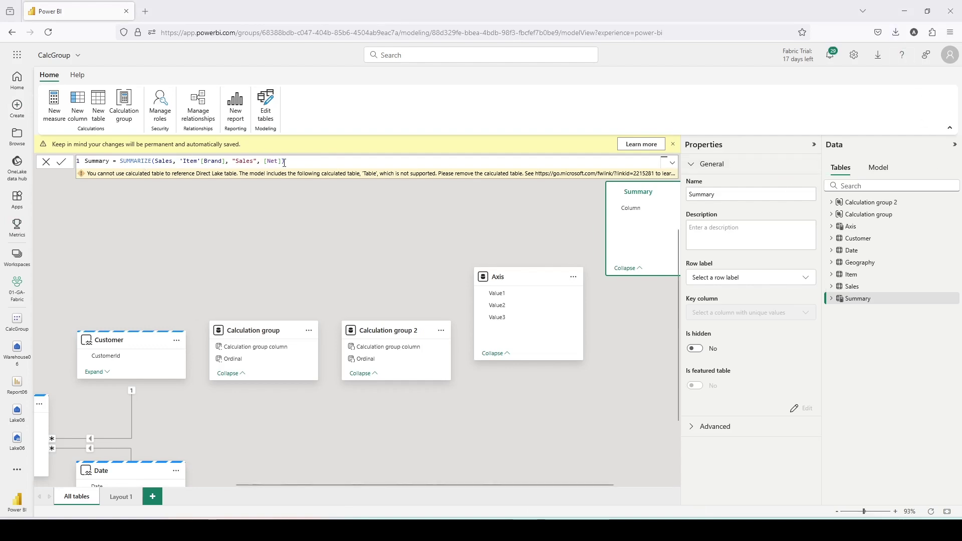
Replace the Summary formula with the copied ADDCOLUMNS date script using CALENDAR(date(2018,01,01), date(2021,10,31)), and name the table Date Ind.
drag(300, 161, 83, 161)
key(ctrl+v)
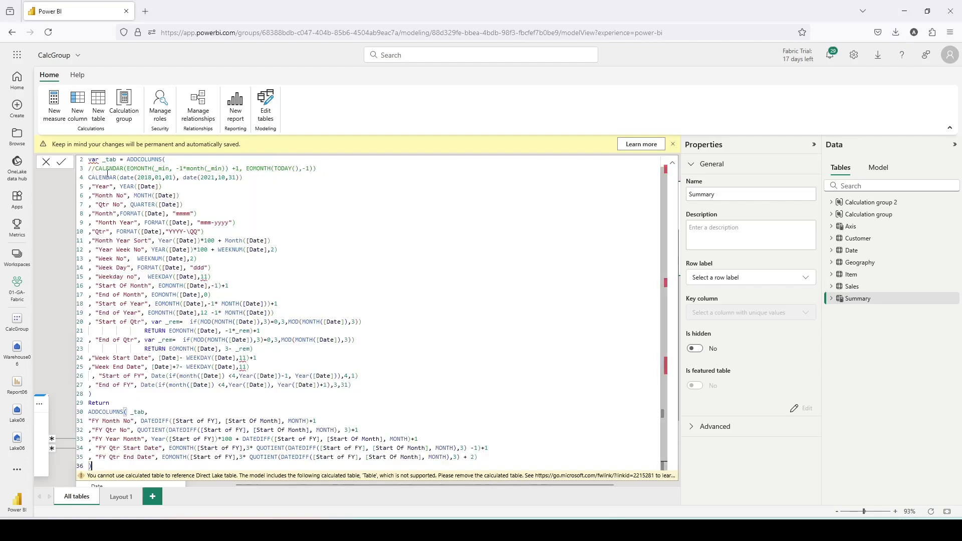
scroll(103, 169, up, 2)
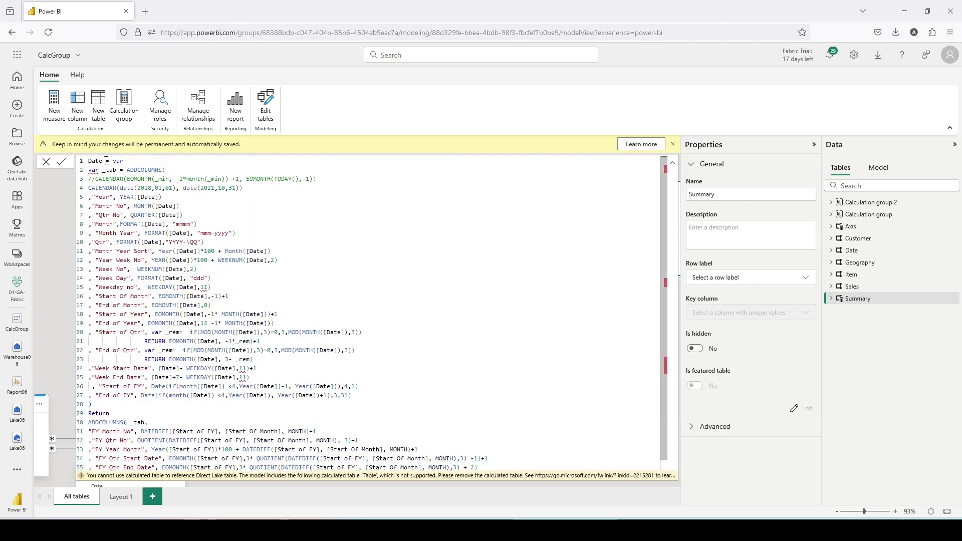
click(106, 161)
text(Ind)
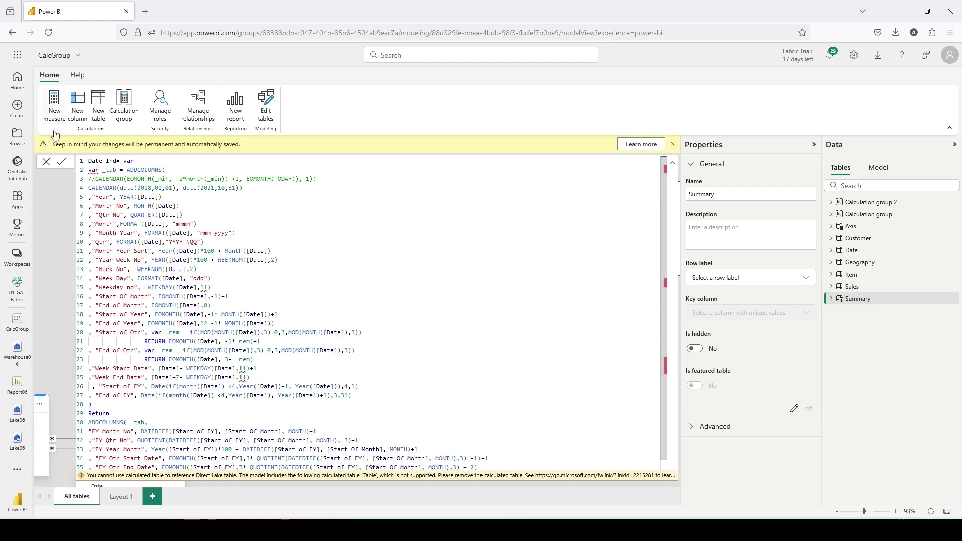
click(216, 223)
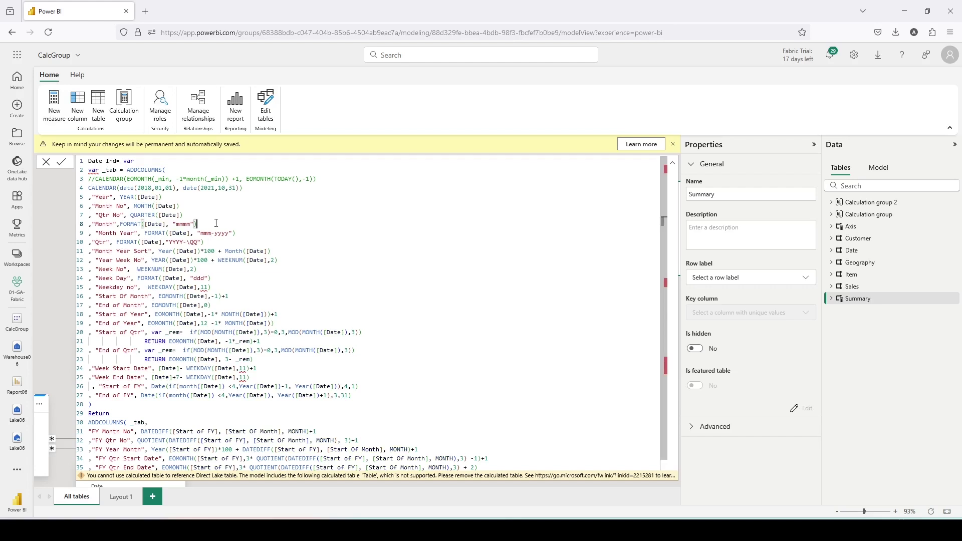
drag(83, 185, 249, 192)
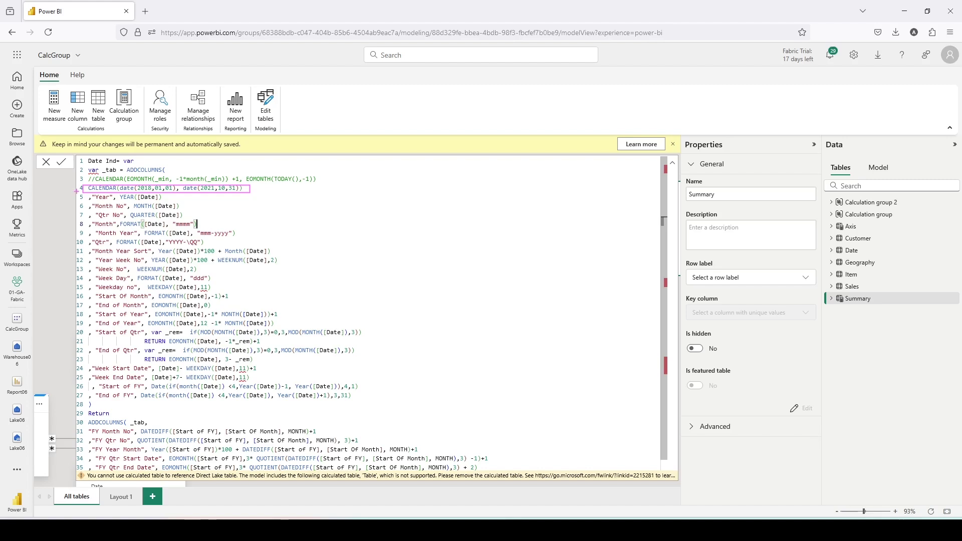
drag(77, 194, 188, 201)
drag(80, 202, 173, 217)
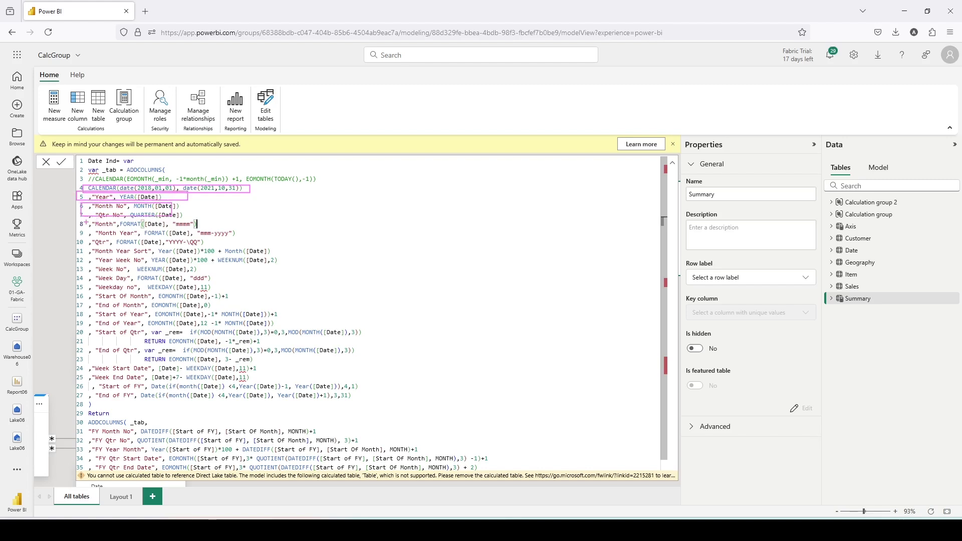
drag(85, 221, 210, 237)
drag(81, 163, 183, 176)
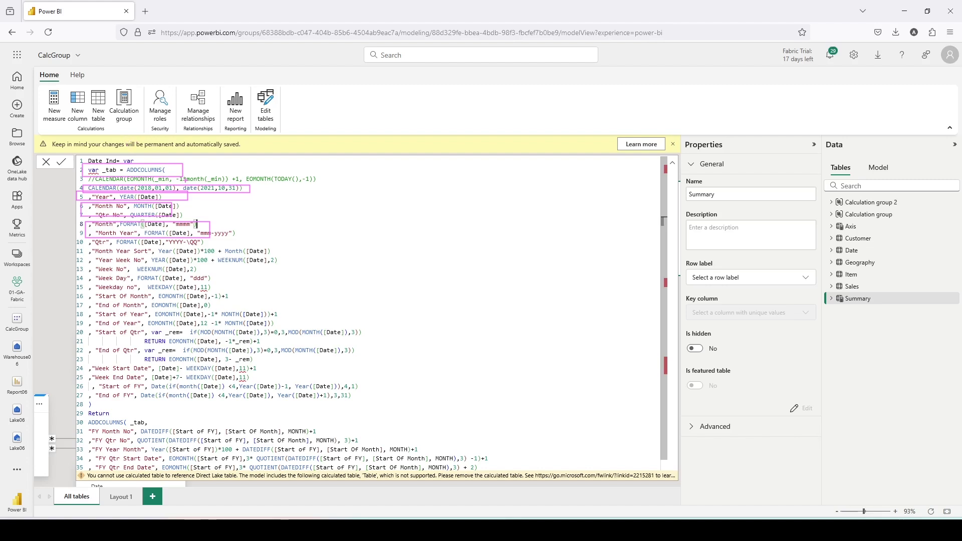
Remove the extra var after the equals sign in the Date Ind formula, commit it and collapse the formula.
key(Return)
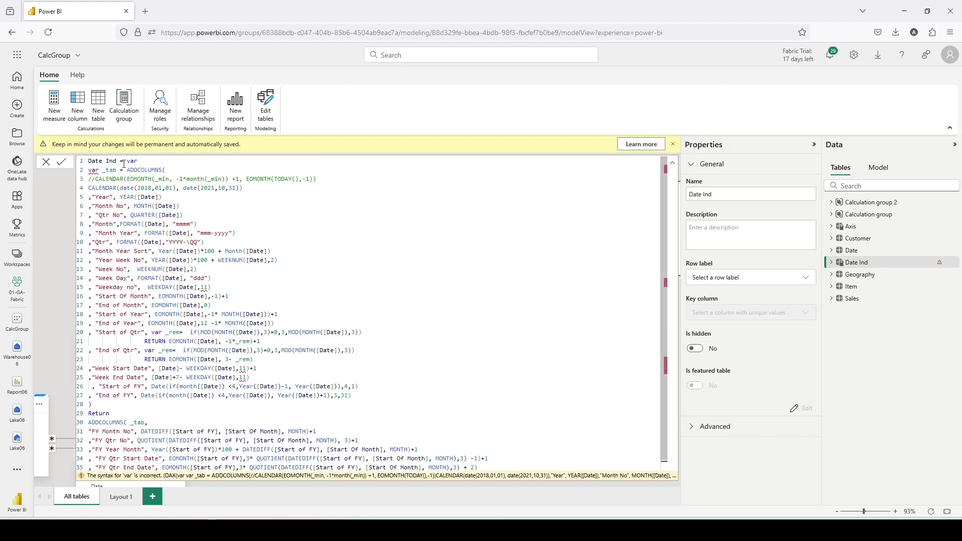
double_click(130, 162)
key(BackSpace)
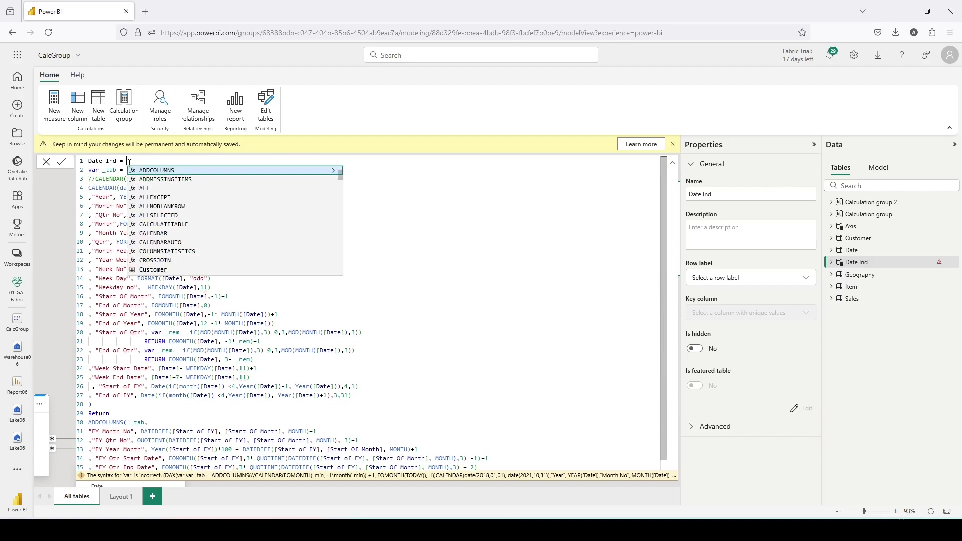
key(Return)
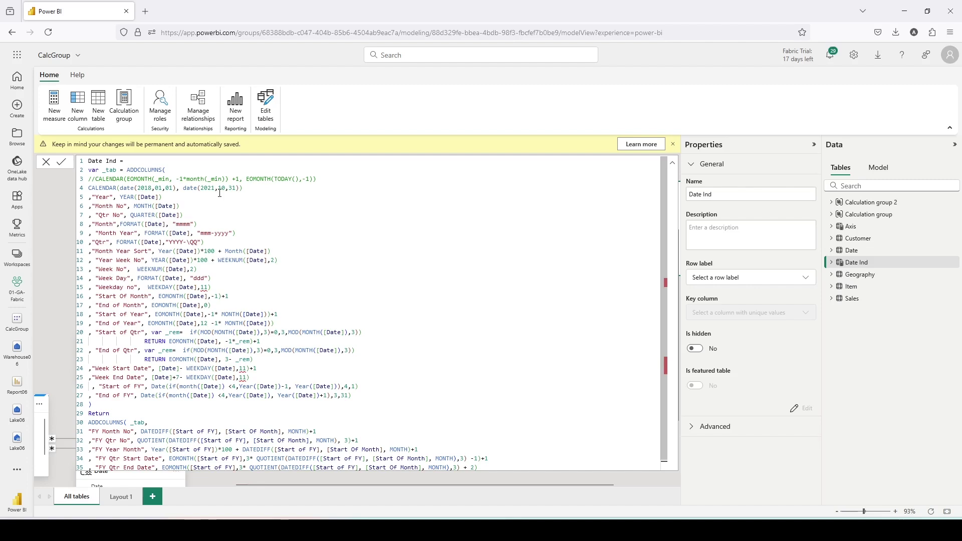
scroll(220, 193, down, 1)
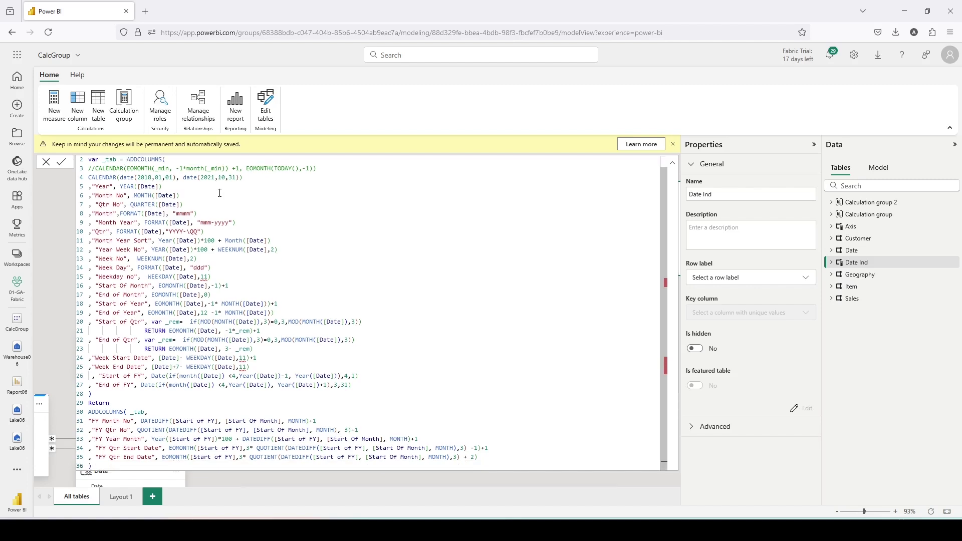
click(674, 165)
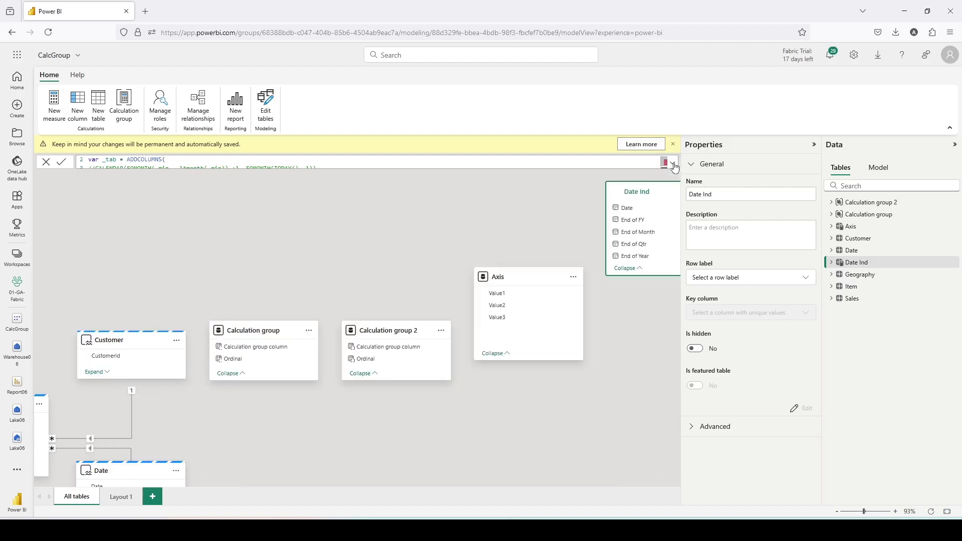
Display the Layout 1 diagram and add the Date Ind table beside the Sales table.
scroll(419, 225, down, 1)
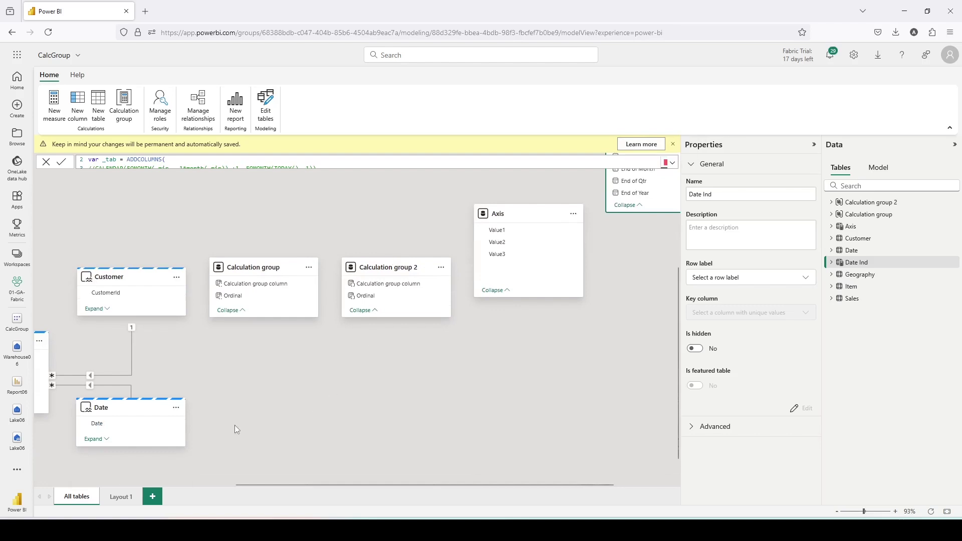
click(115, 497)
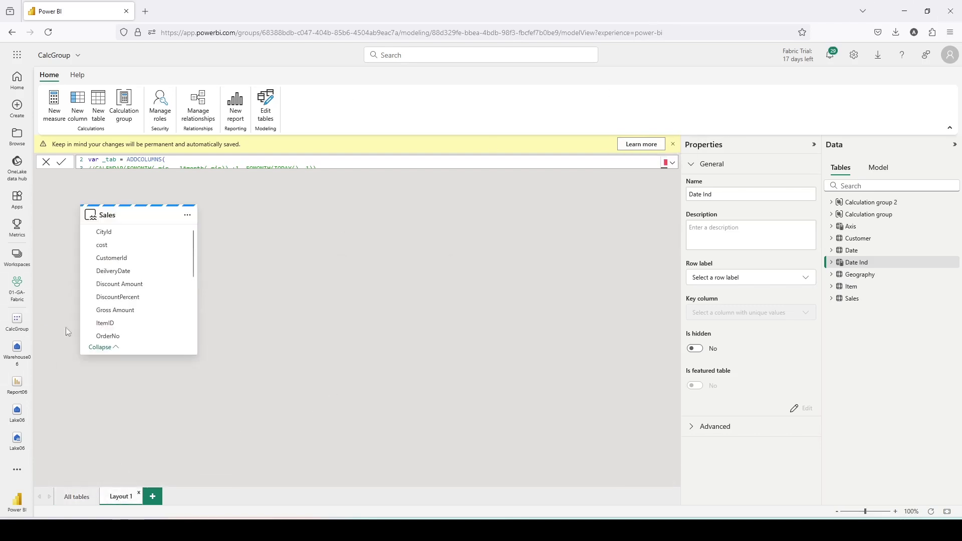
drag(856, 263, 393, 236)
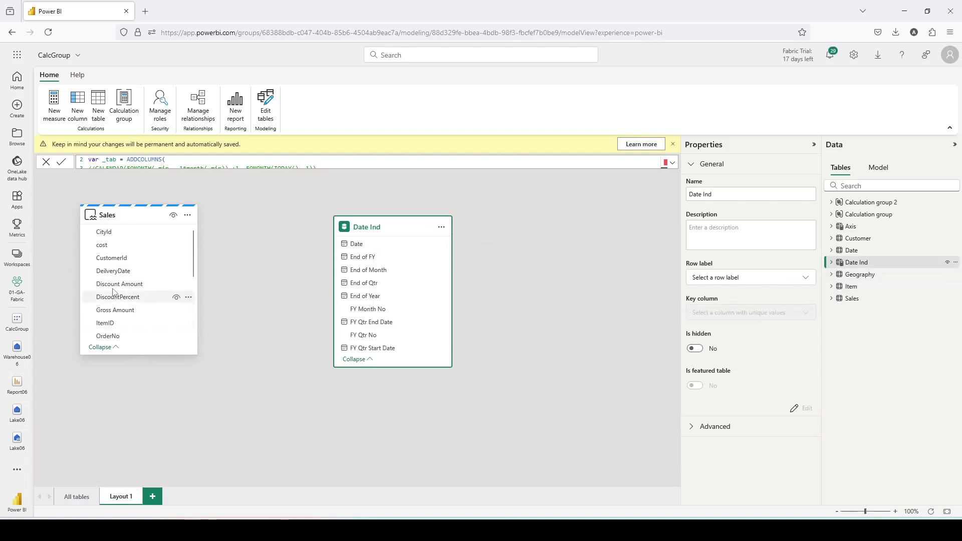
Create an active many-to-one, single-direction relationship from SalesDate in Sales to Date in Date Ind.
scroll(114, 292, down, 3)
drag(126, 268, 360, 250)
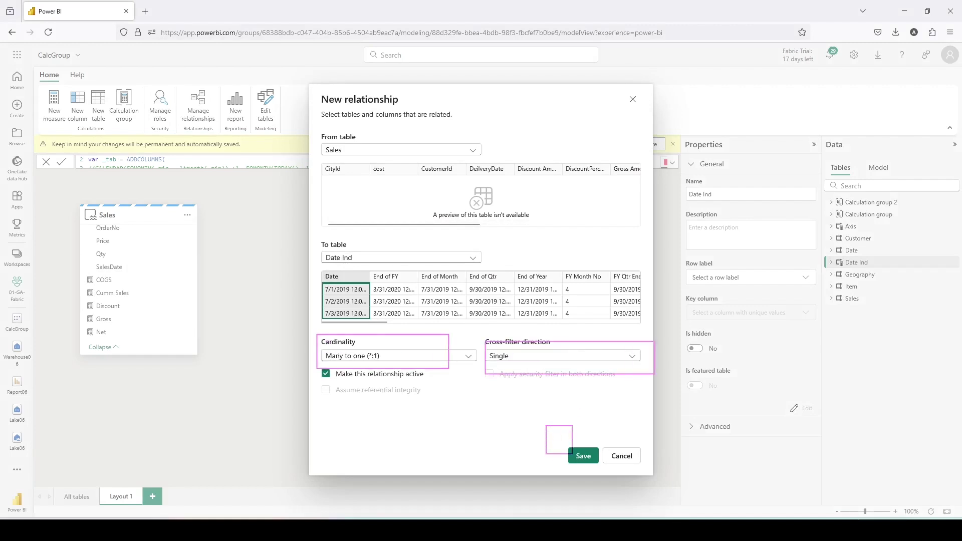
click(583, 456)
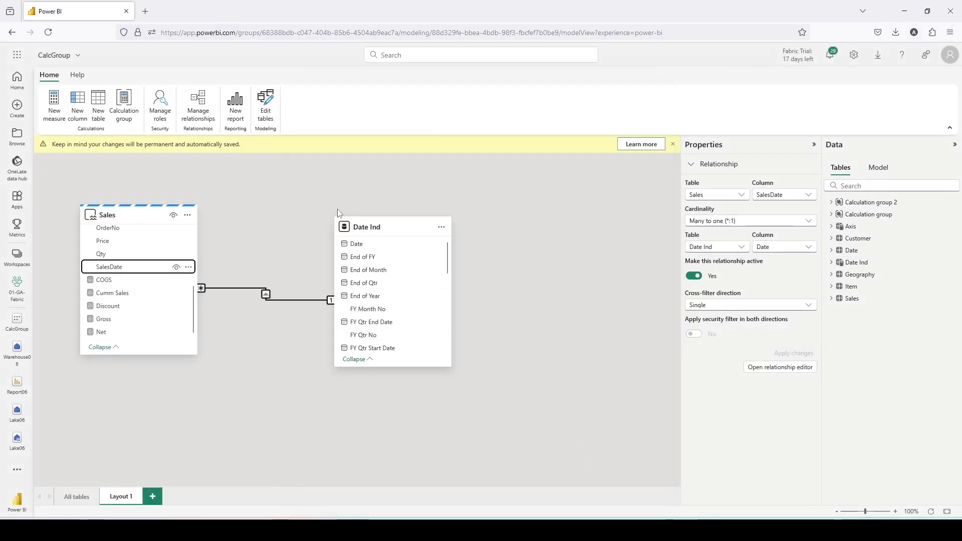
Mark the Date Ind table as a date table with Date as its date column, and save the setting.
click(431, 227)
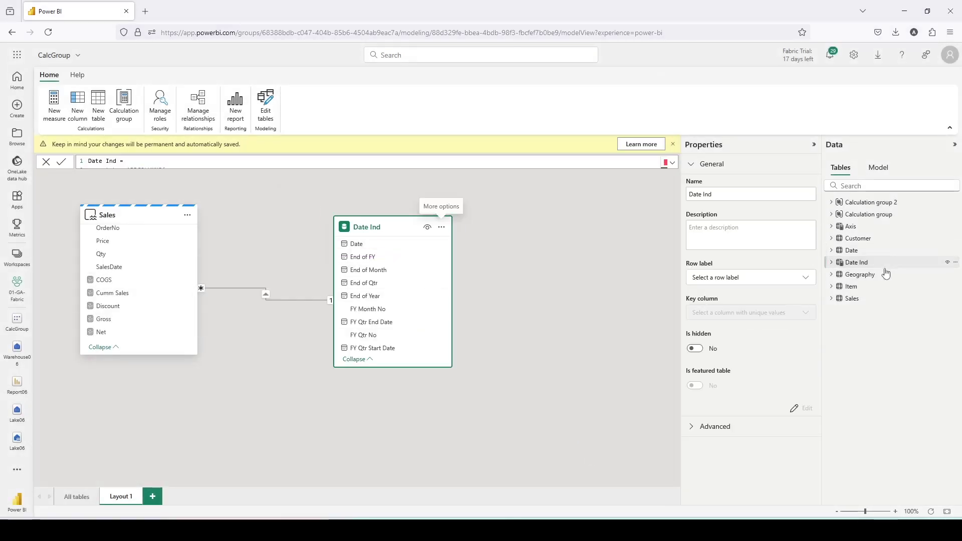
right_click(867, 264)
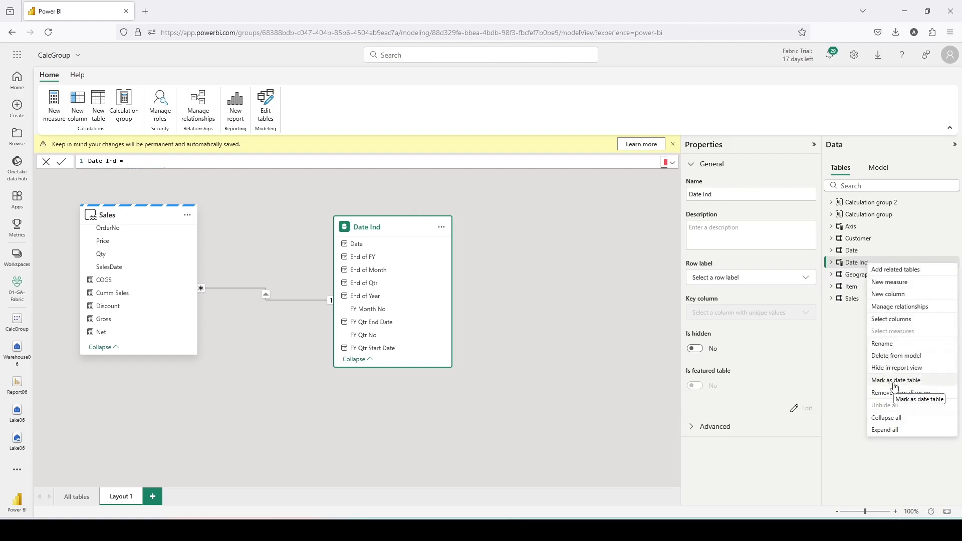
click(917, 382)
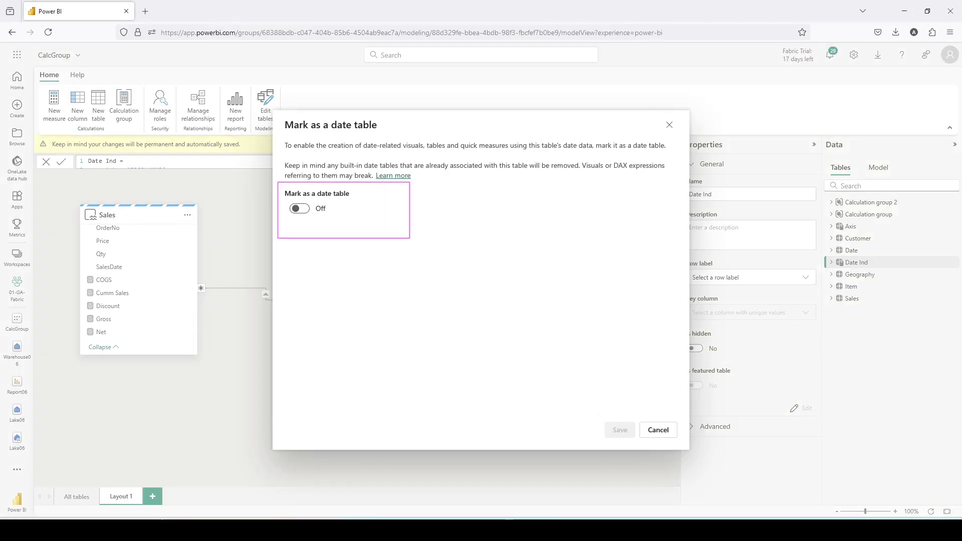
click(301, 209)
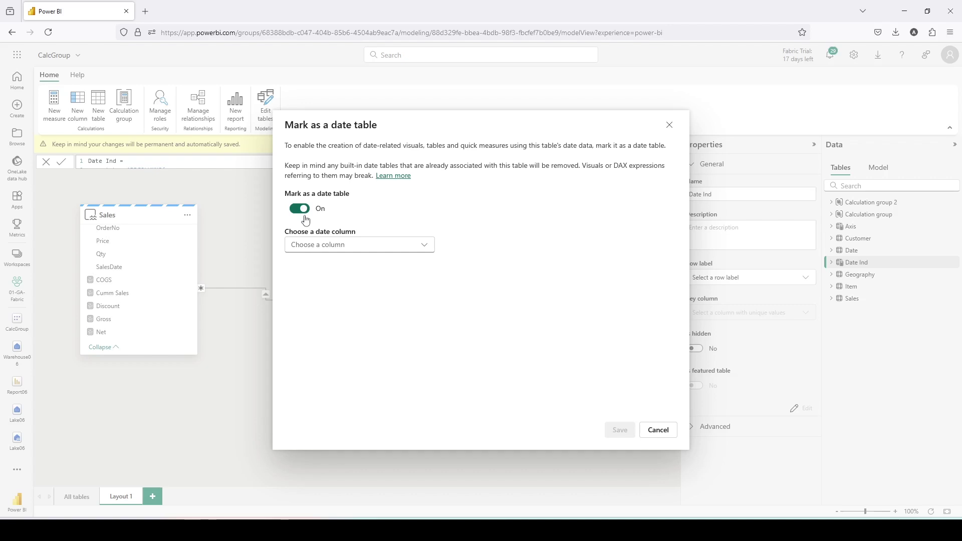
click(309, 247)
click(302, 264)
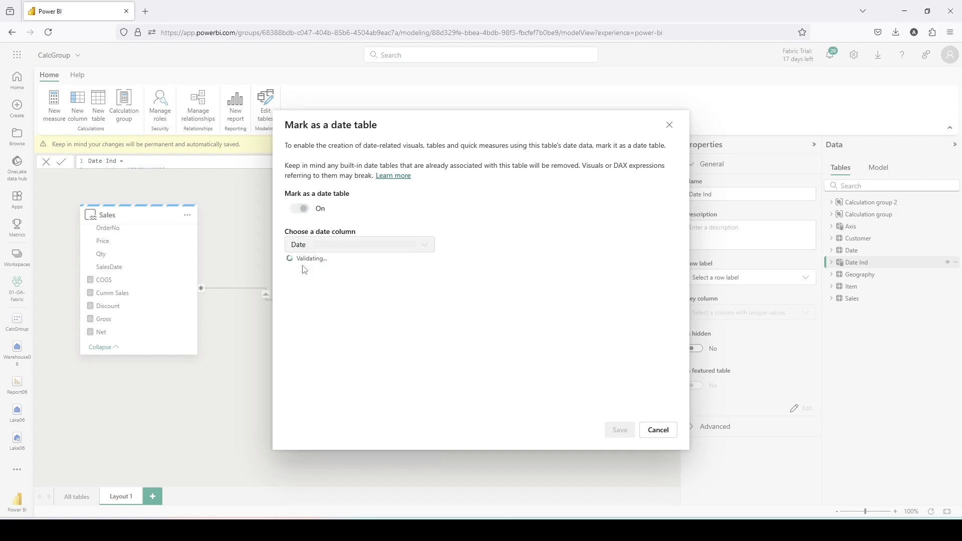
click(622, 432)
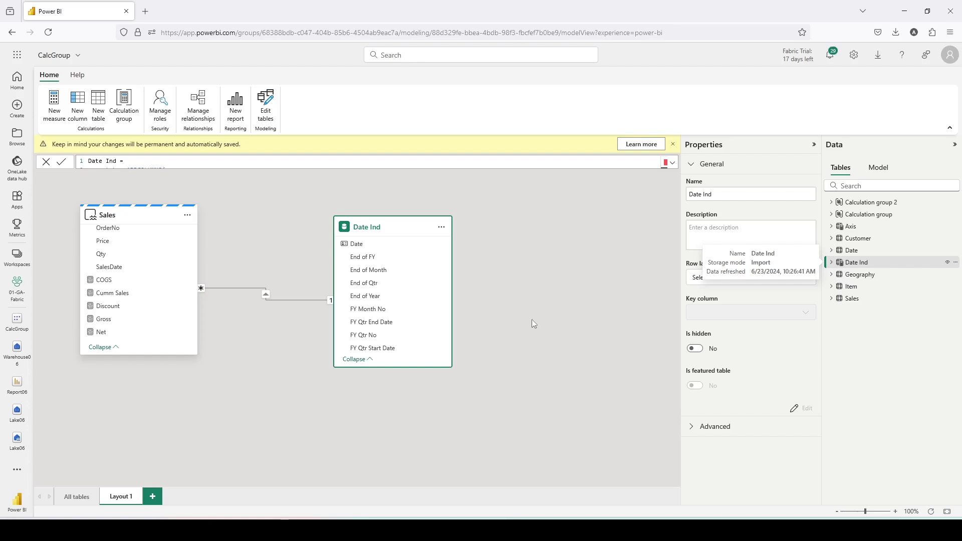
Compare the storage mode of the Date Ind table with that of the Sales table.
click(698, 426)
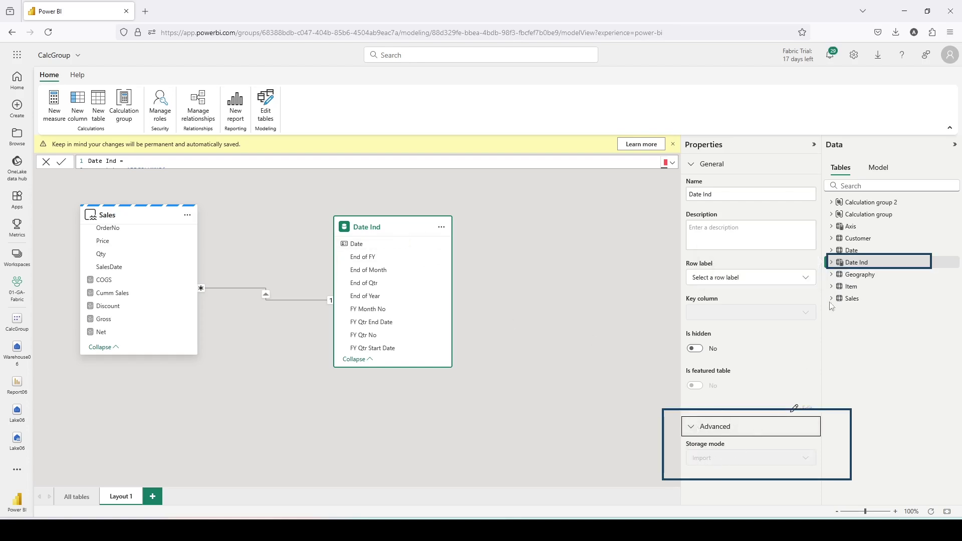
click(847, 300)
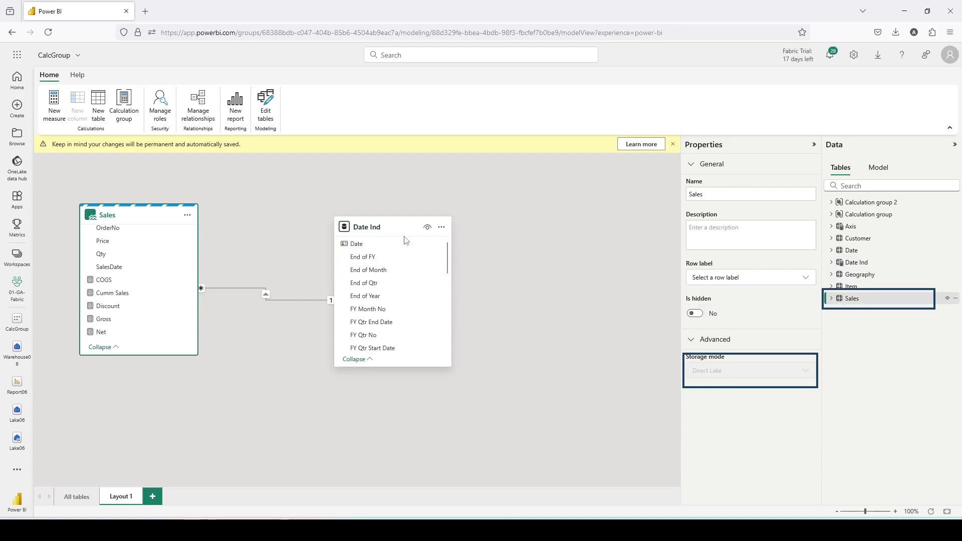
mouse_move(402, 238)
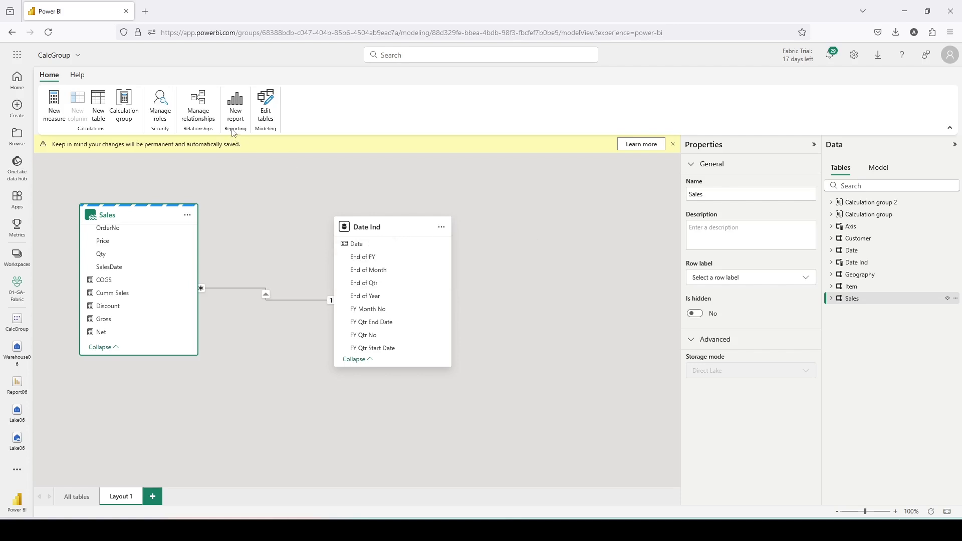
click(463, 192)
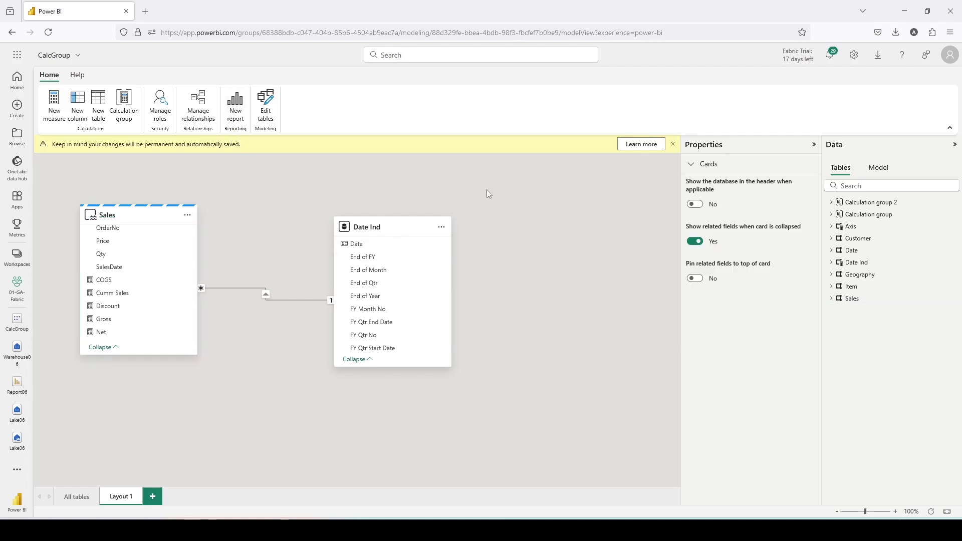
Set the Month Year column of the Date Ind table to sort by Month Year Sort.
click(832, 263)
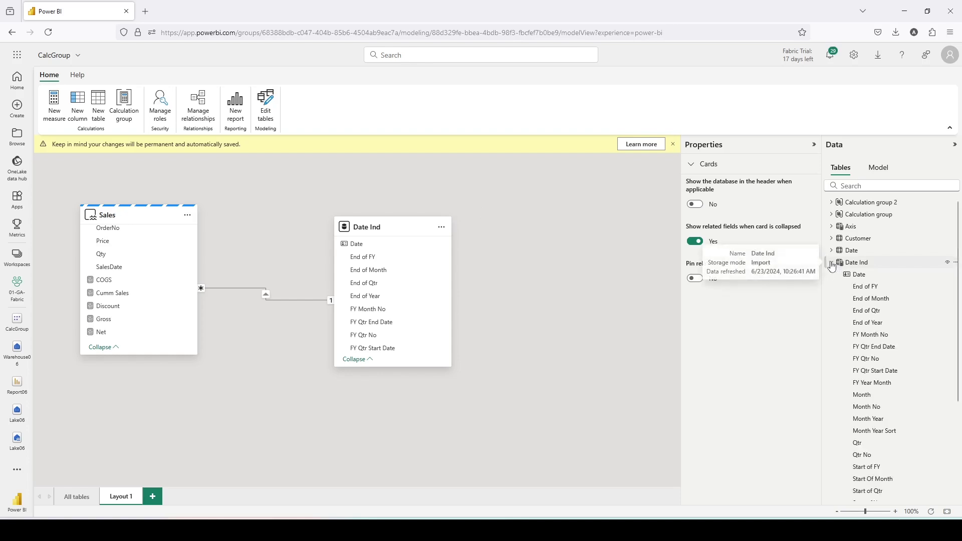
click(869, 420)
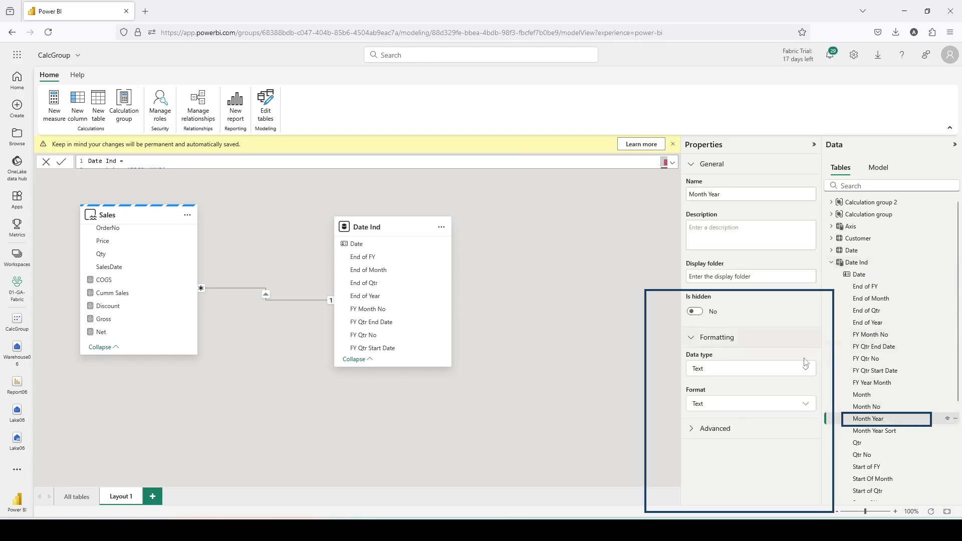
click(707, 428)
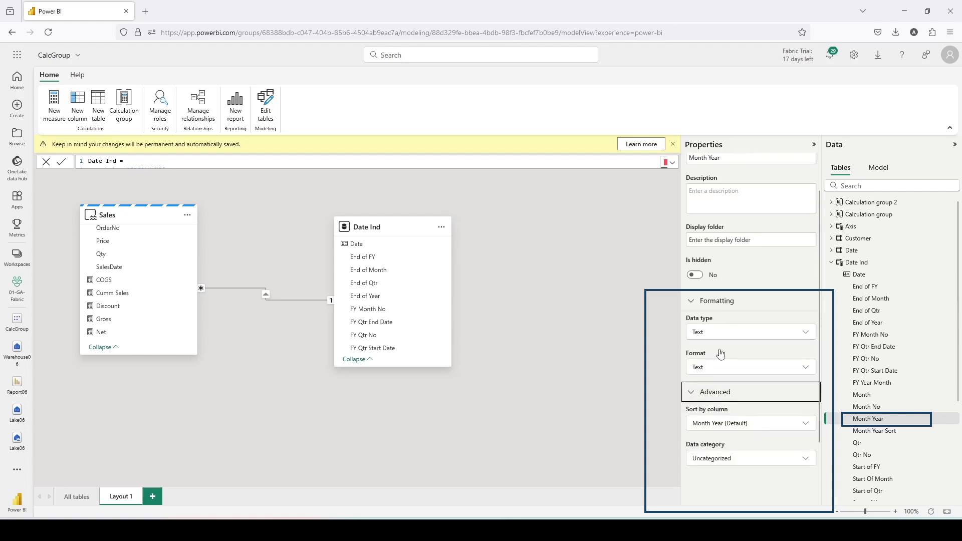
click(727, 392)
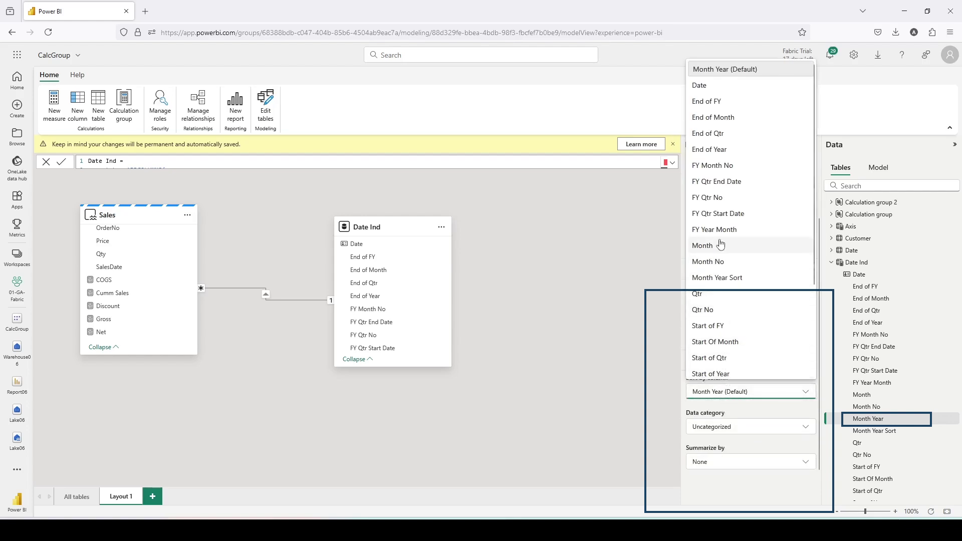
click(723, 278)
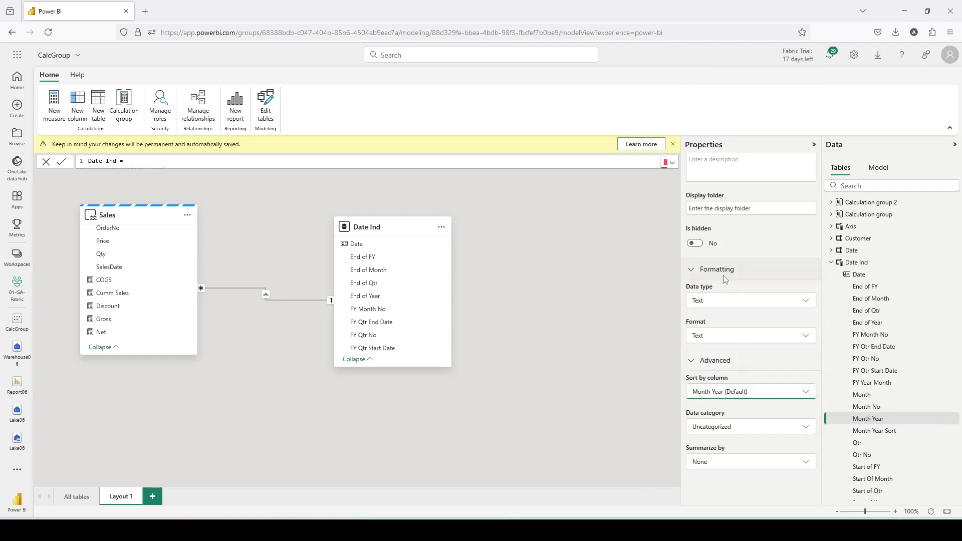
Check which sort column MonthYear uses in the Date table, and inspect the Date table's storage mode.
click(833, 251)
scroll(847, 321, down, 5)
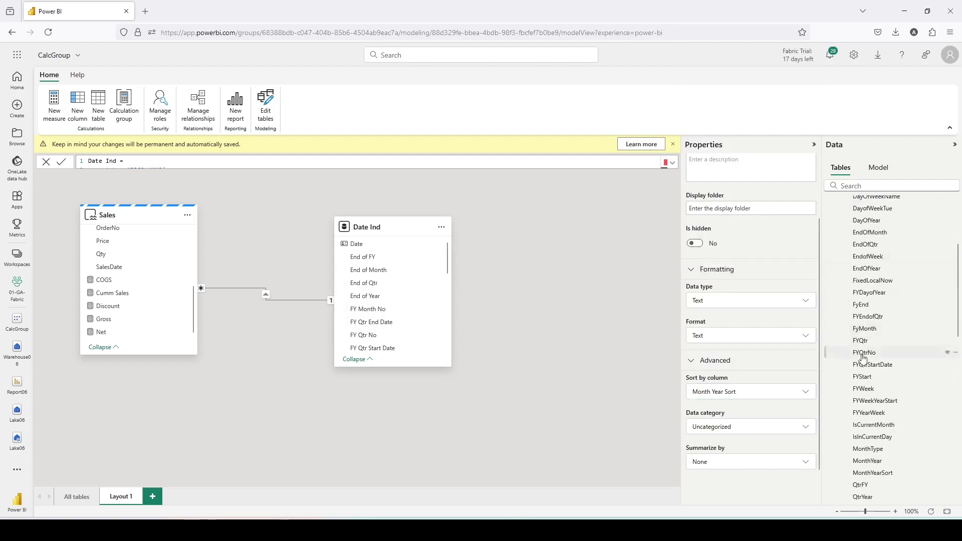
scroll(863, 357, down, 5)
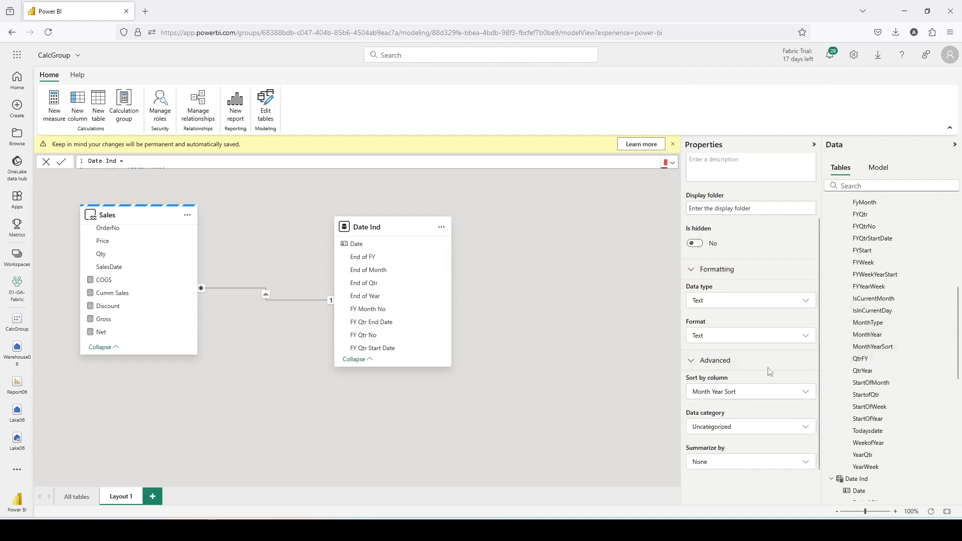
scroll(806, 338, up, 3)
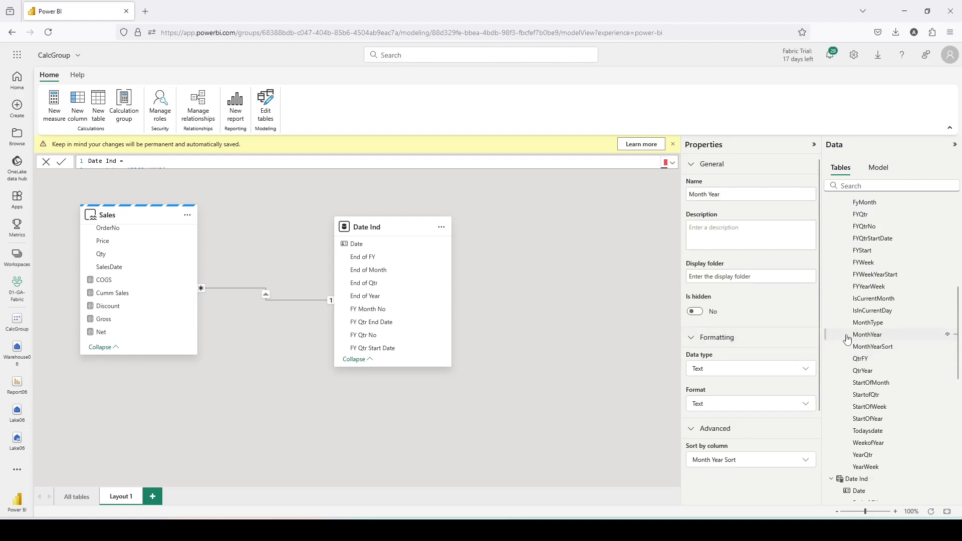
click(875, 334)
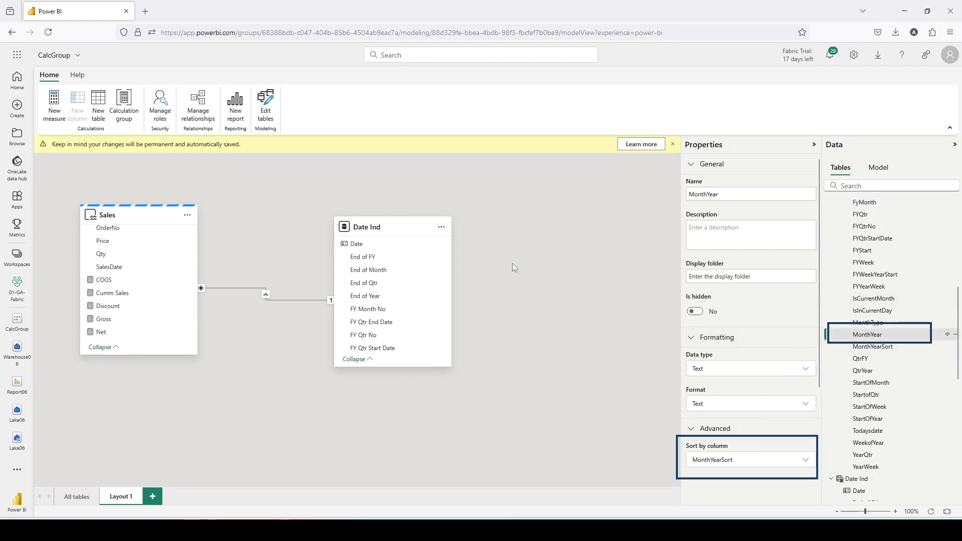
scroll(873, 351, up, 5)
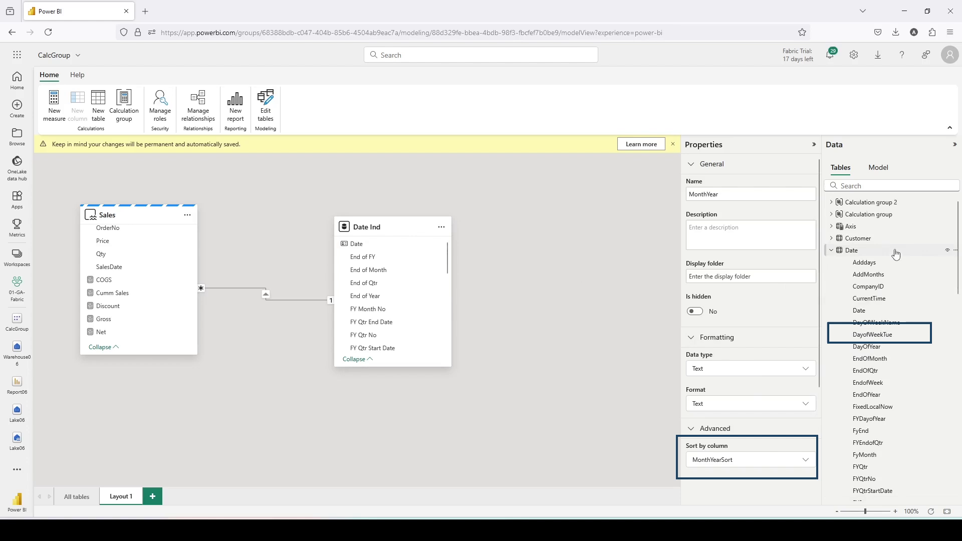
click(867, 252)
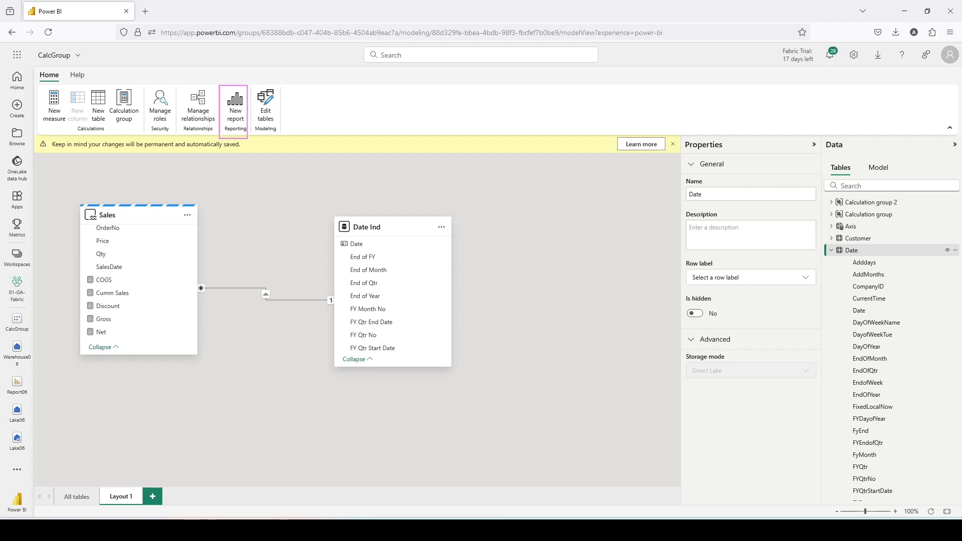
Create a new report from the model and add a table visual listing Month Year from Date Ind.
click(234, 118)
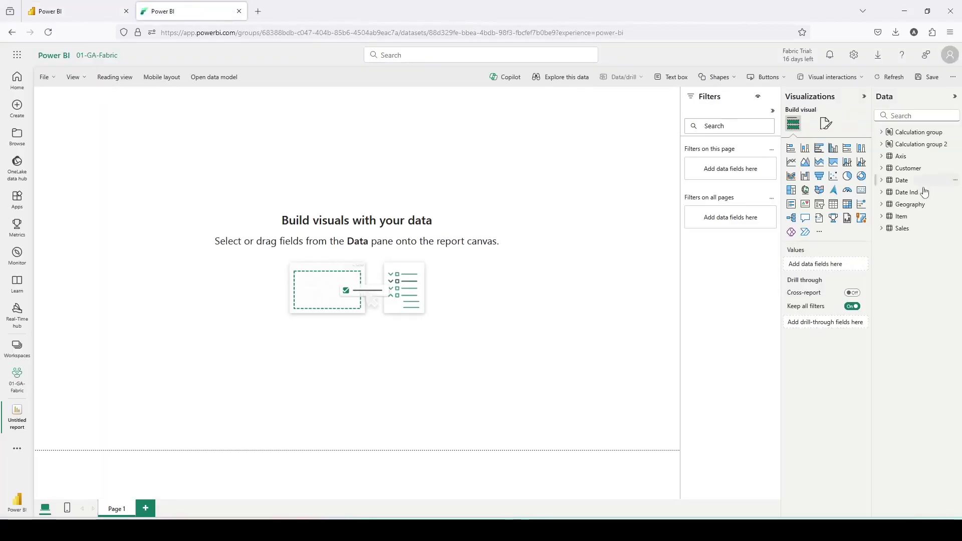
click(882, 192)
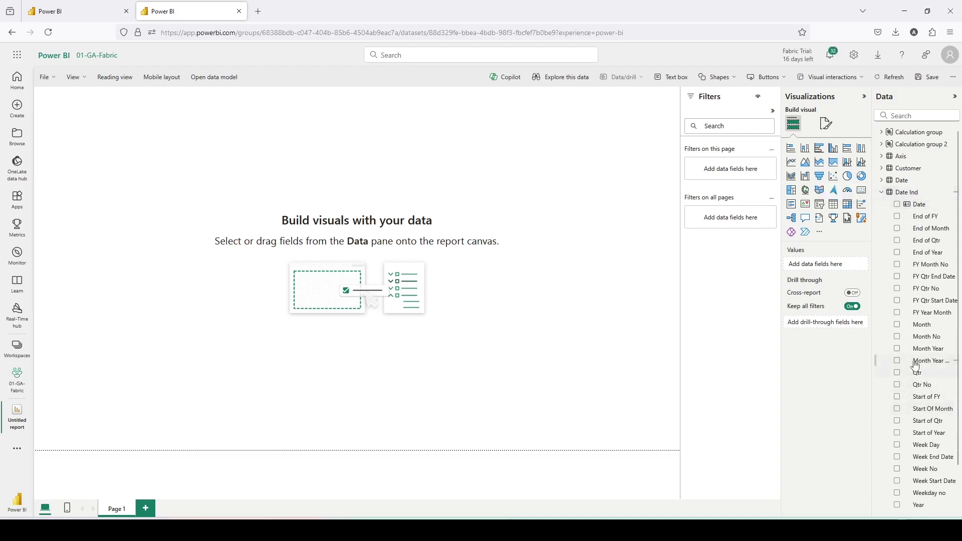
scroll(907, 354, down, 1)
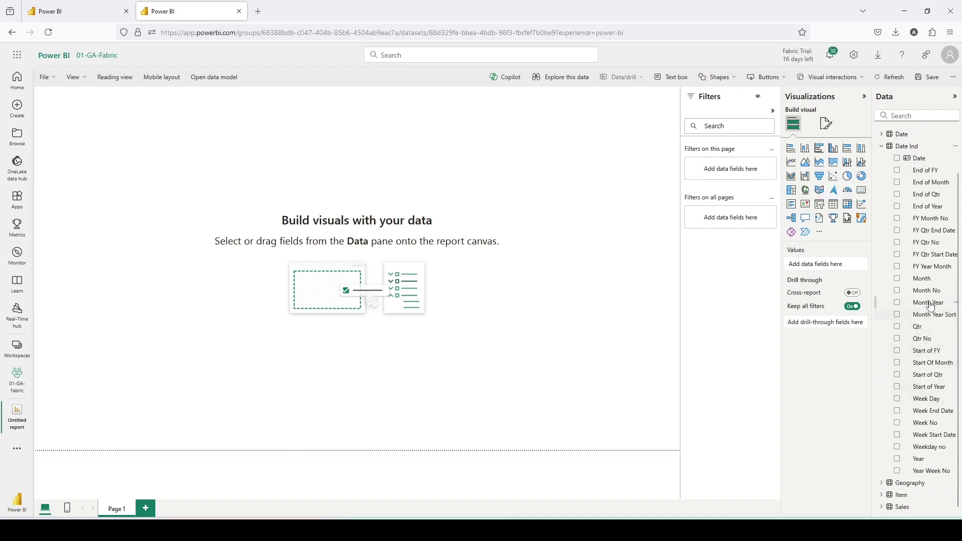
click(897, 303)
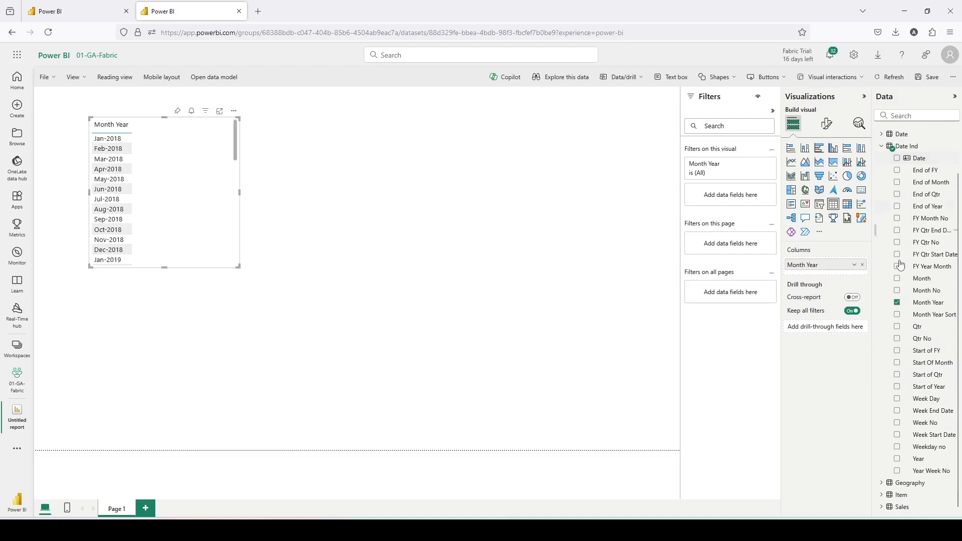
Add the Gross measure from Sales to the Month Year table visual and move the visual lower on the report page.
click(882, 146)
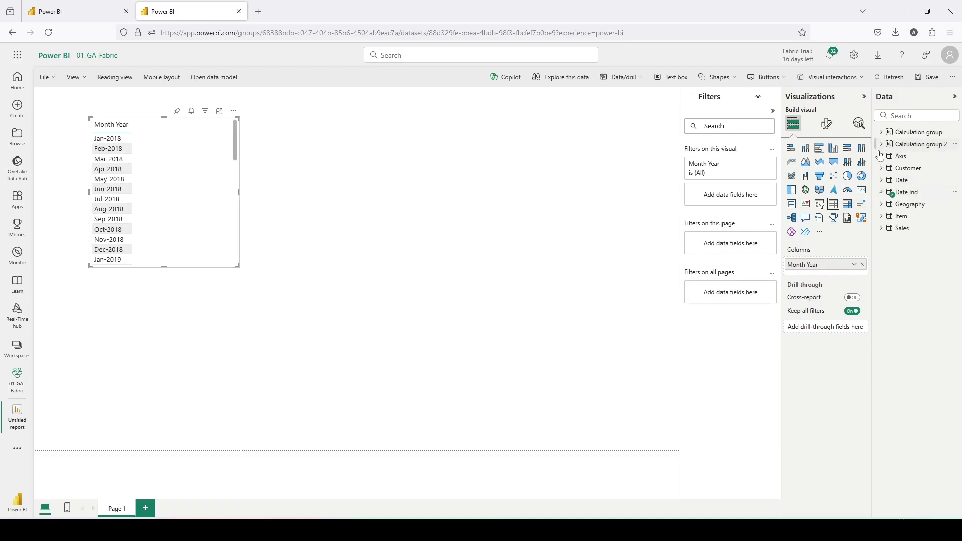
click(882, 228)
drag(919, 350, 192, 162)
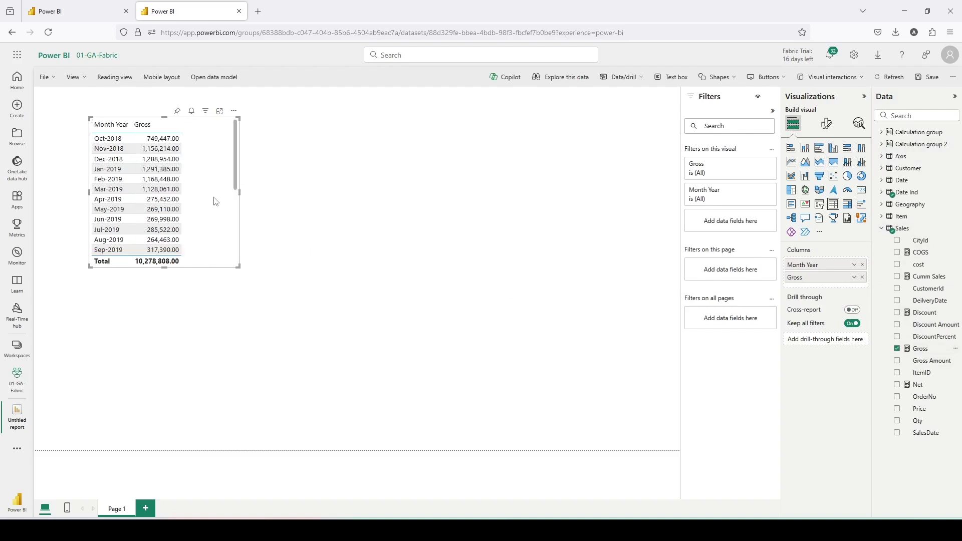
drag(213, 200, 189, 270)
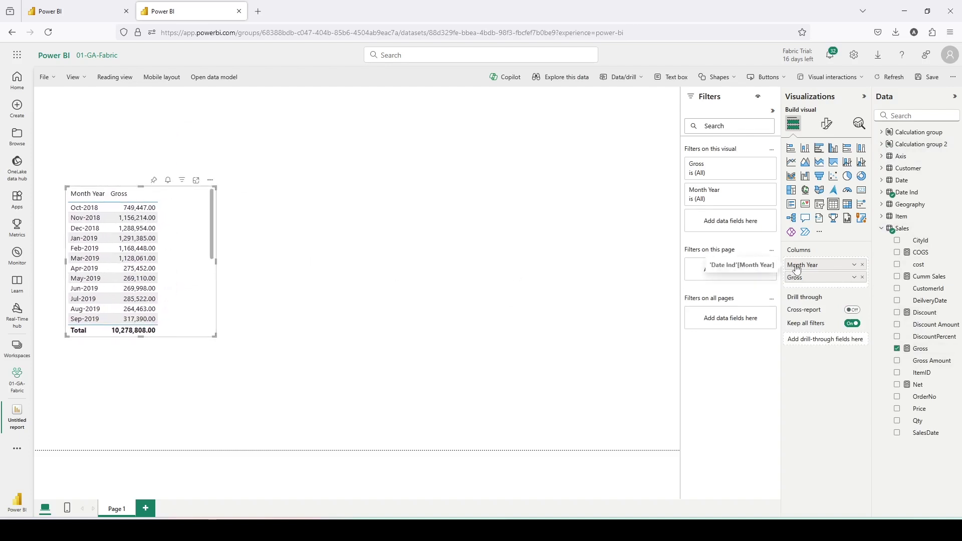
click(492, 259)
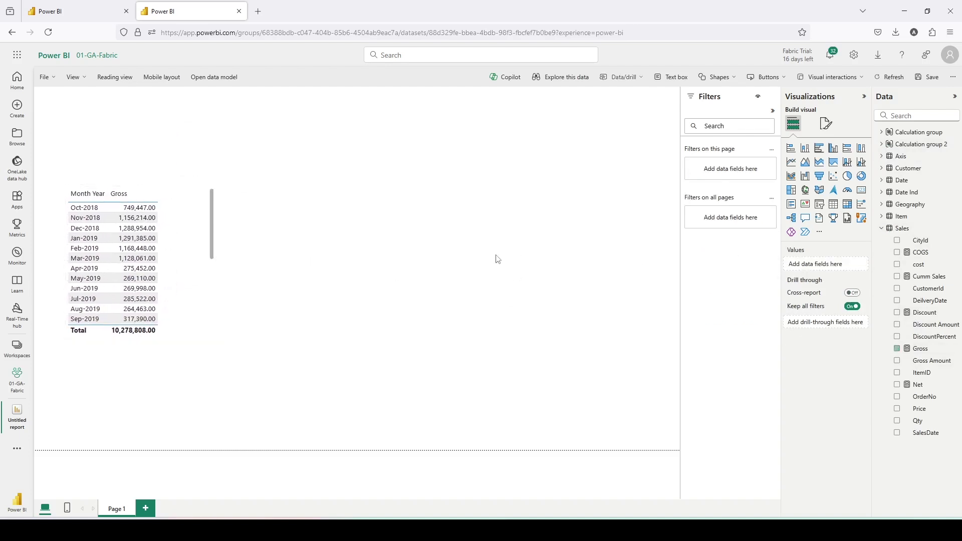
Build a second table visual beside the first with MonthYear from the Date table and Gross from Sales.
click(887, 182)
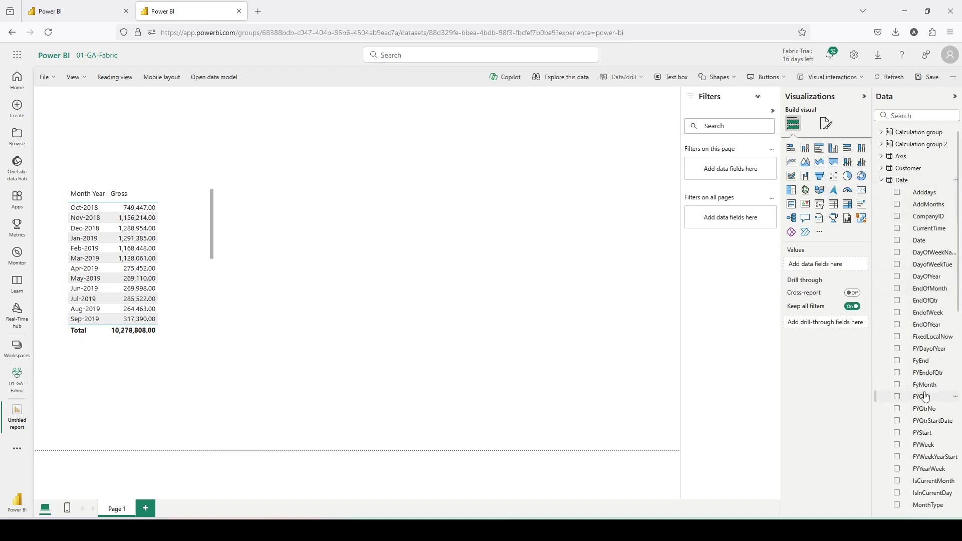
scroll(932, 391, down, 3)
drag(928, 421, 492, 197)
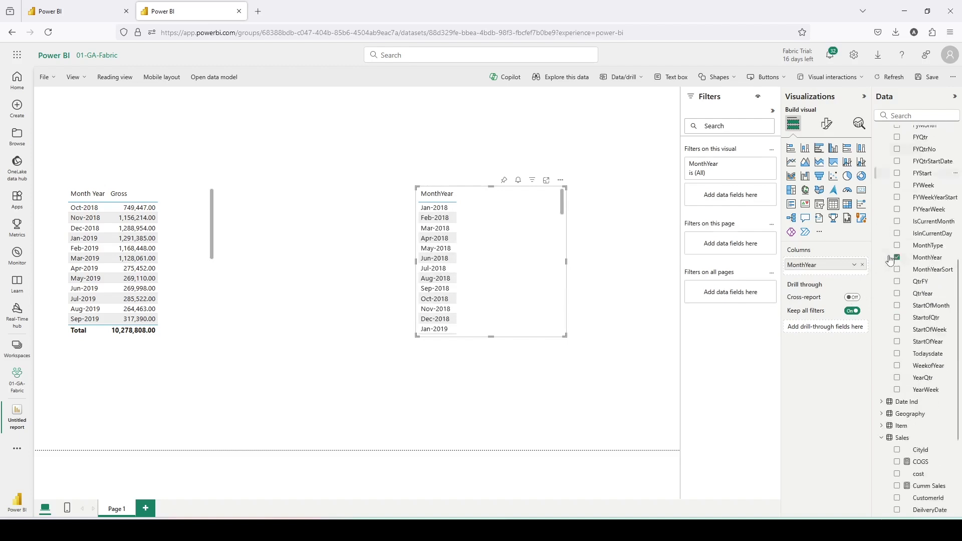
scroll(897, 281, down, 5)
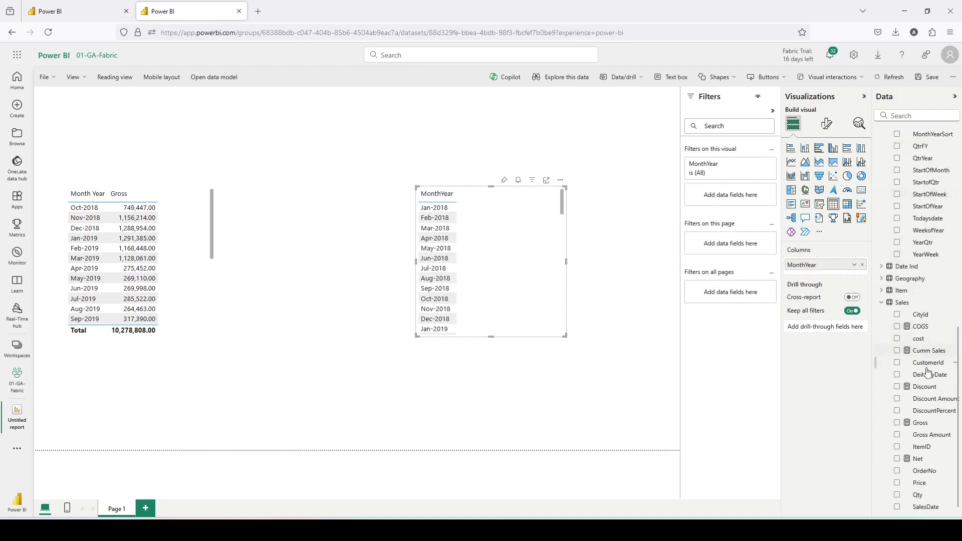
drag(921, 422, 522, 216)
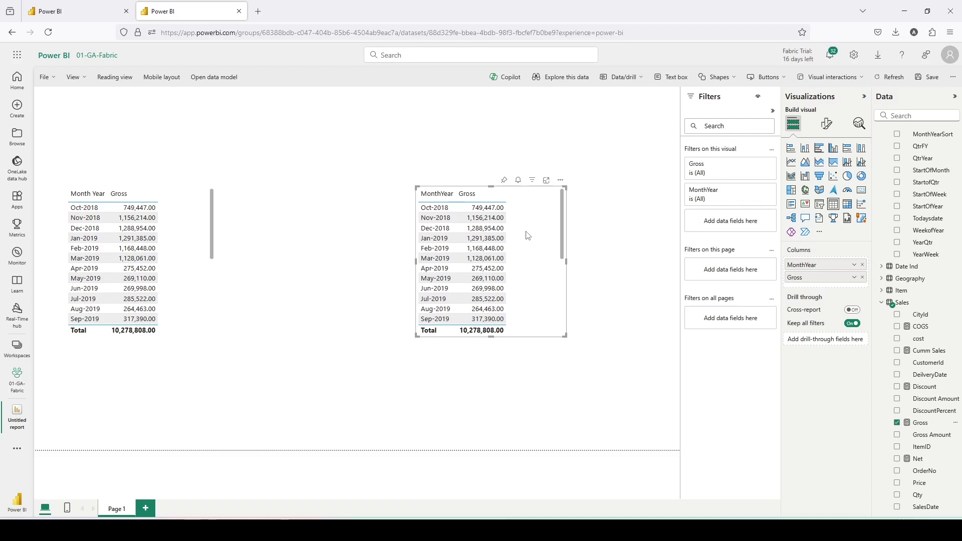
Save the report as "Test Calc Table and Columns" in the 01-GA-Fabric workspace.
click(930, 77)
click(501, 393)
text(Test )
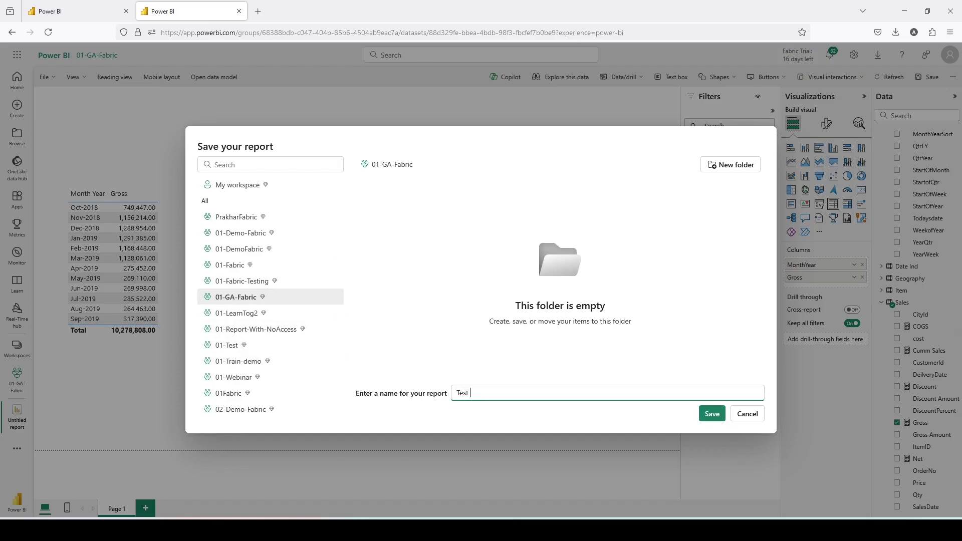
text(Calc Table and Columns)
click(716, 413)
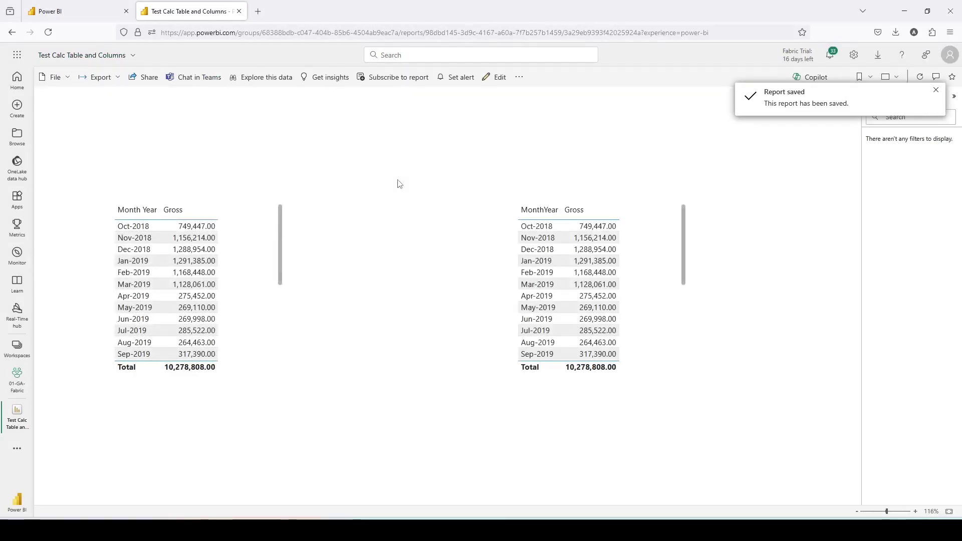
Return to the CalcGroup model and view the columns of both calculation groups.
click(93, 15)
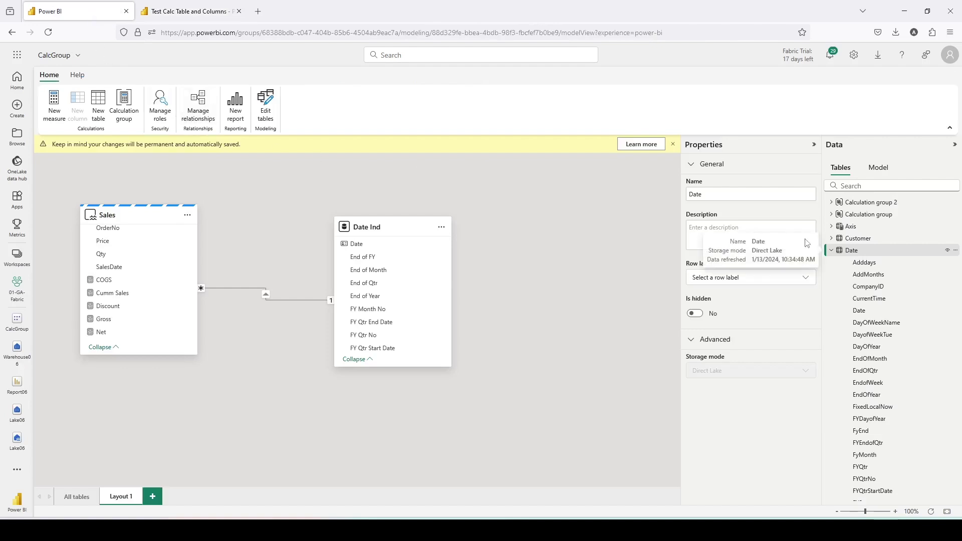
click(831, 202)
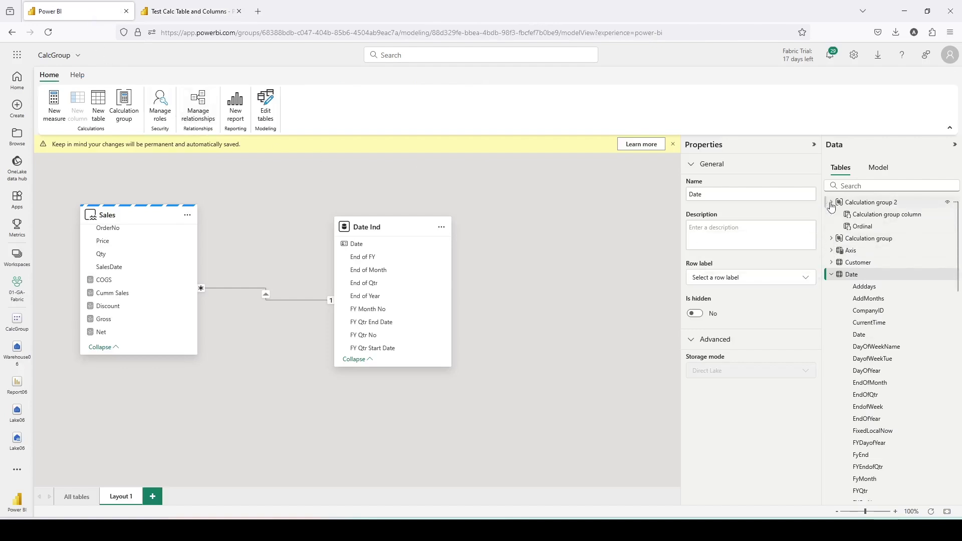
click(832, 238)
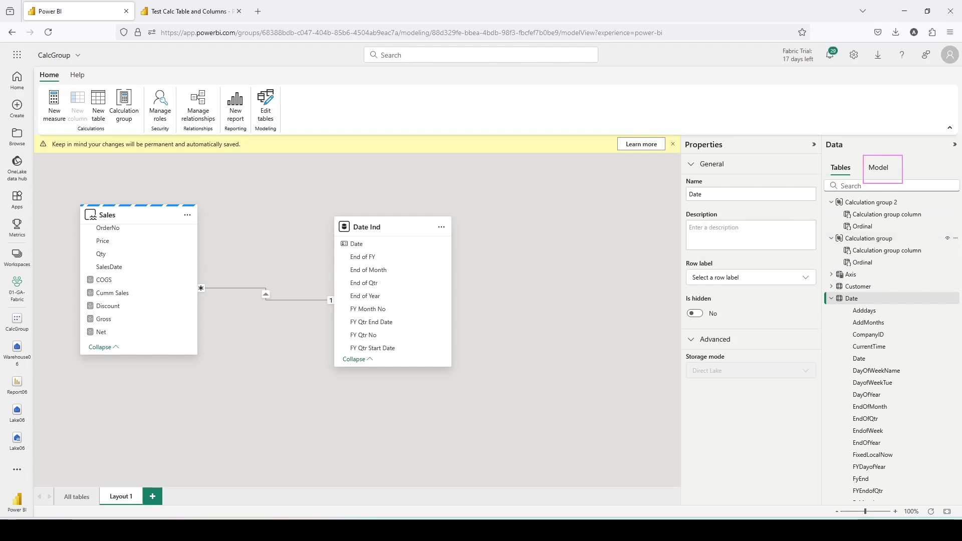
Inspect Calculation group 2 in the semantic model tree, including its calculation group column and calculation item order.
click(878, 167)
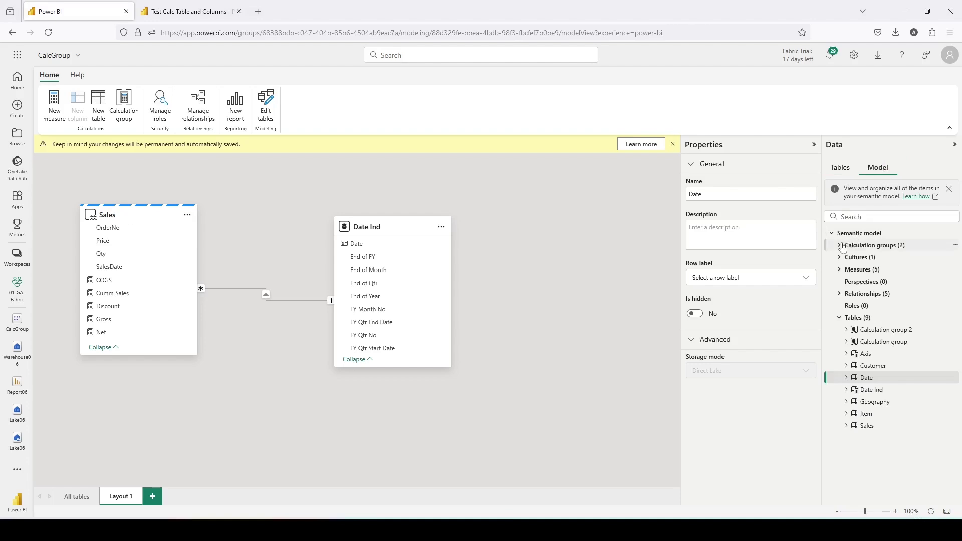
click(841, 246)
click(876, 258)
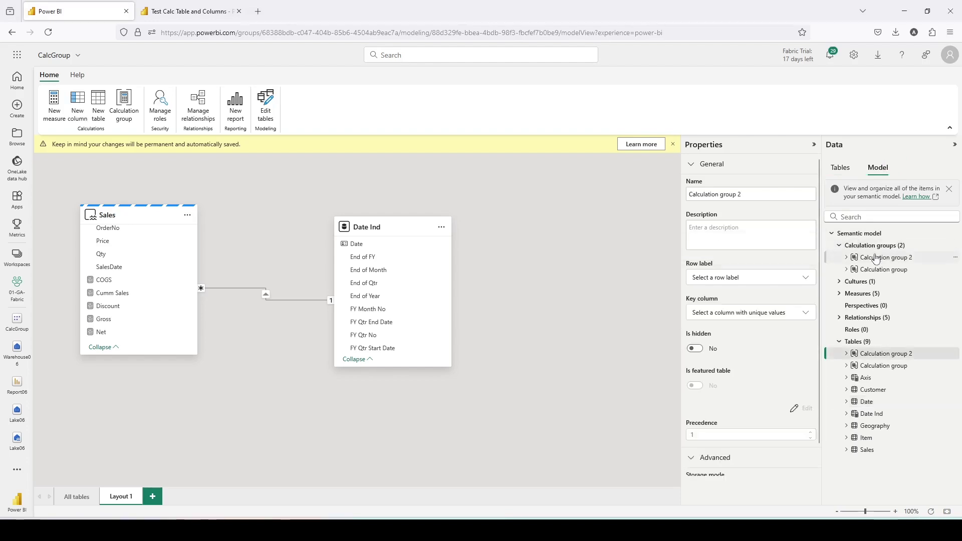
click(847, 257)
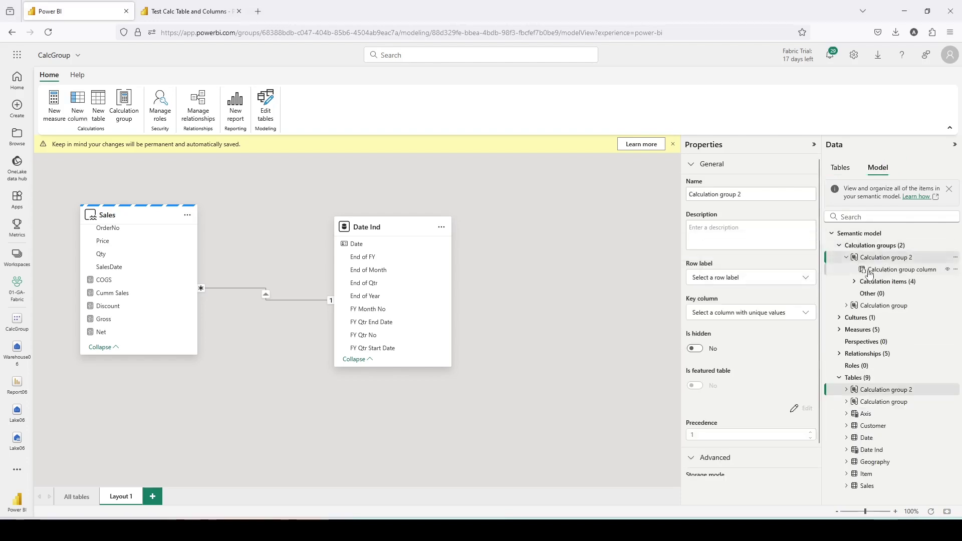
click(889, 271)
click(855, 282)
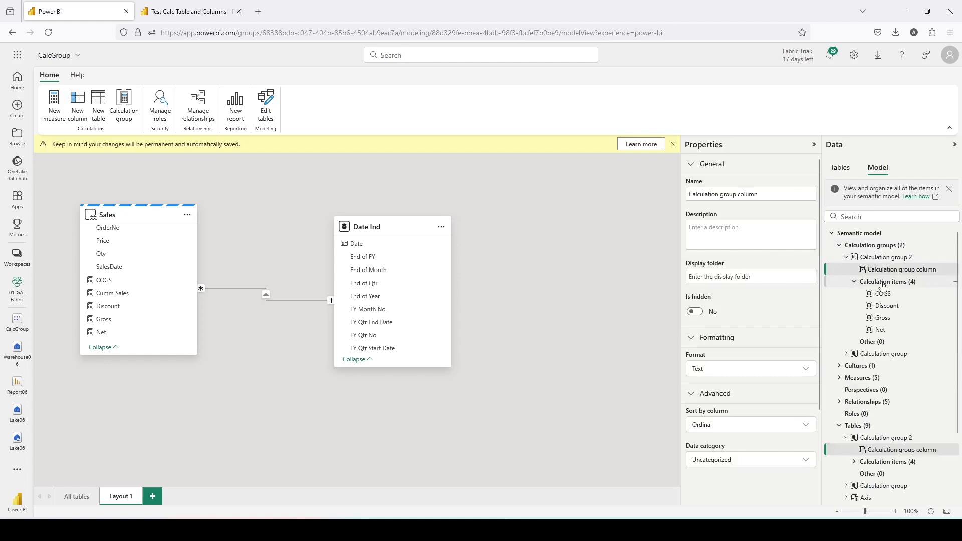
click(884, 282)
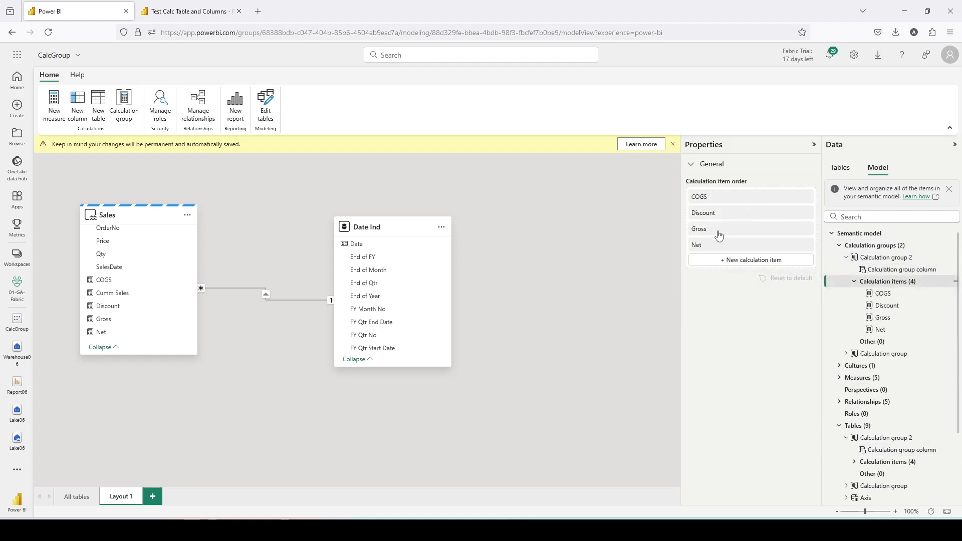
Review the MTD, QTD, YTD and LMTD formulas among the calculation items of the other calculation group.
click(847, 354)
scroll(852, 335, down, 3)
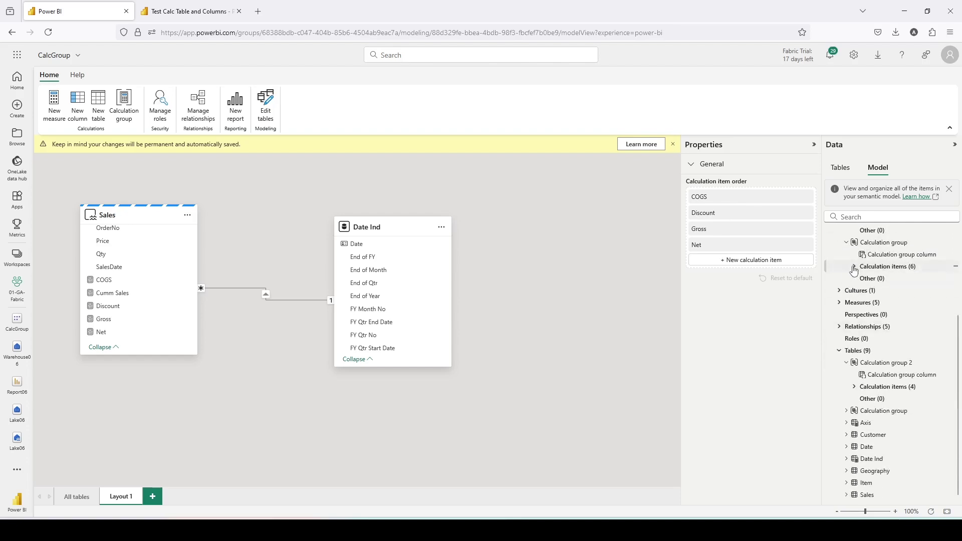
click(855, 268)
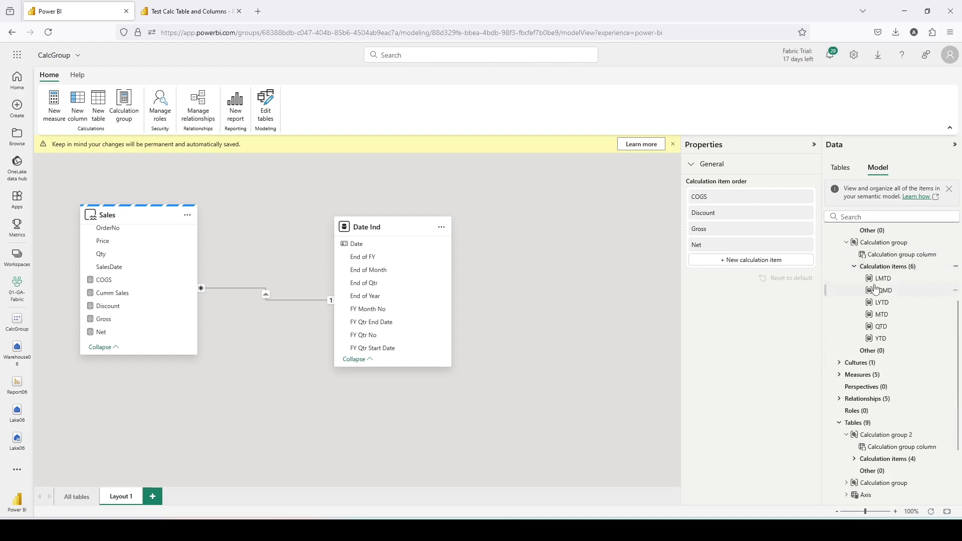
click(883, 314)
click(883, 327)
click(884, 339)
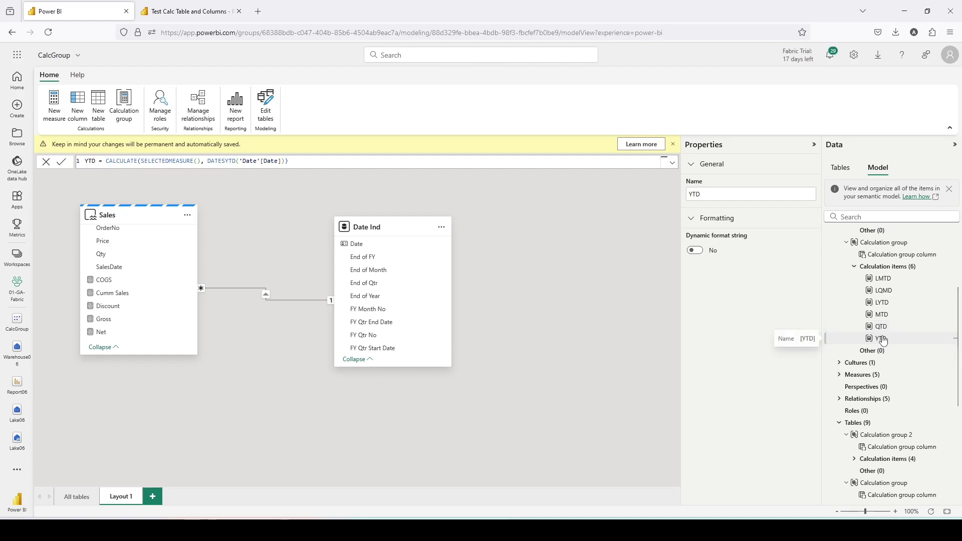
click(883, 281)
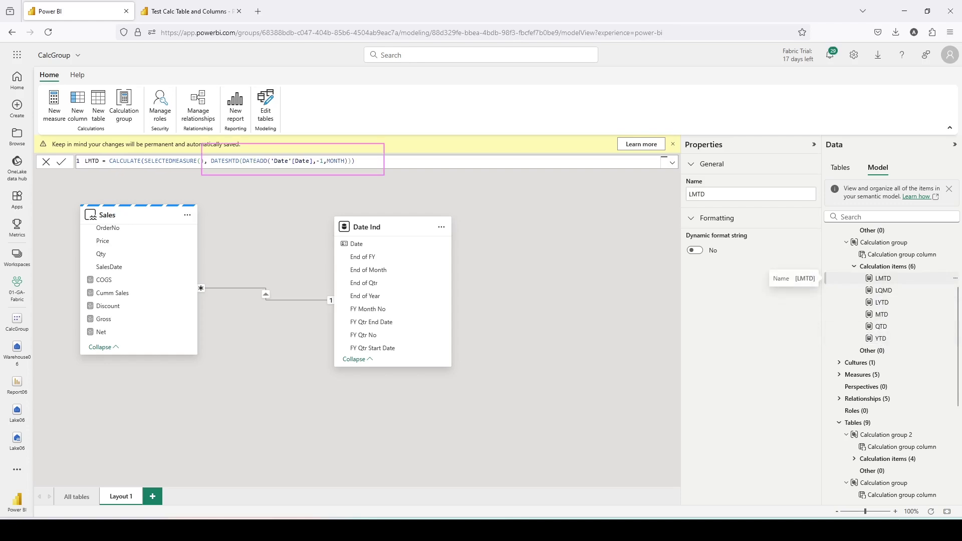
Rename the LQMD calculation item to LQTD in its formula and commit the change.
click(884, 291)
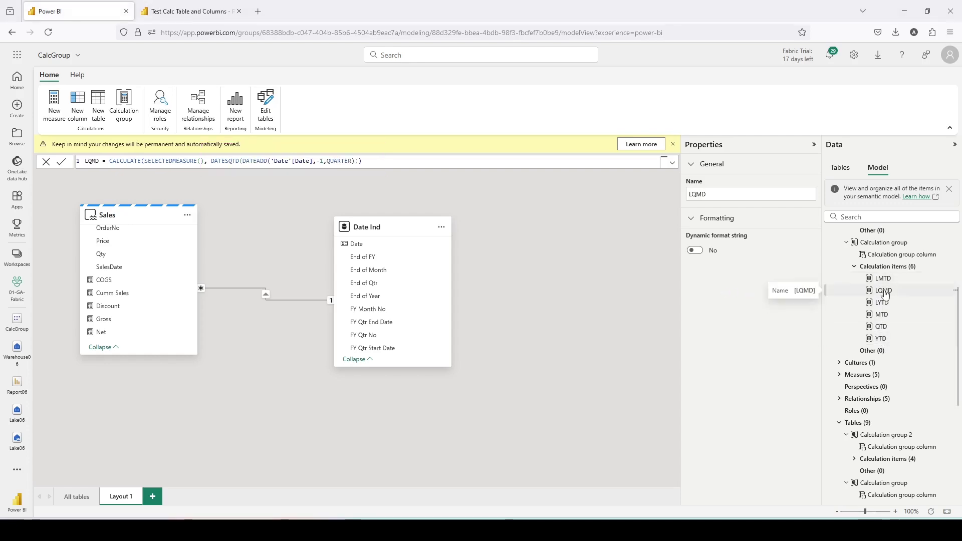
click(92, 161)
key(BackSpace)
text(T)
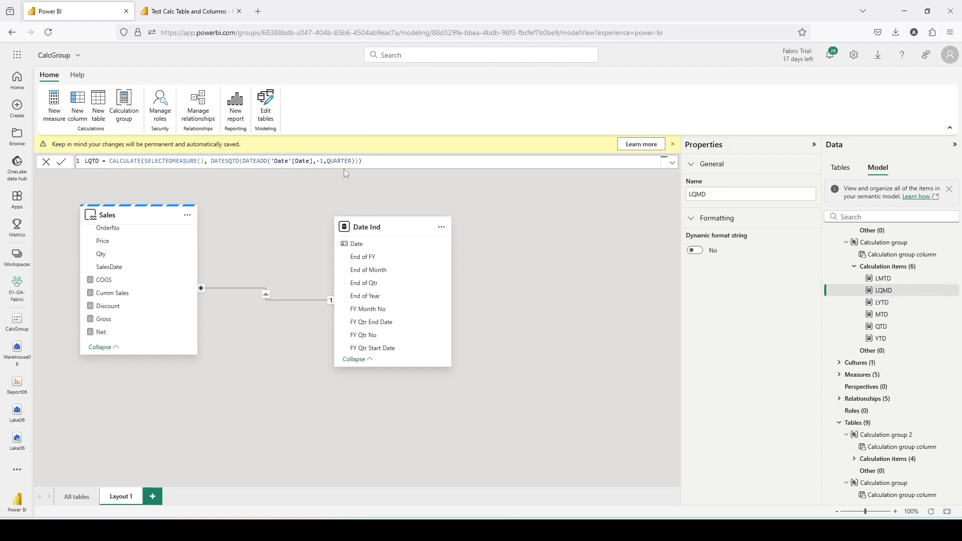
key(Return)
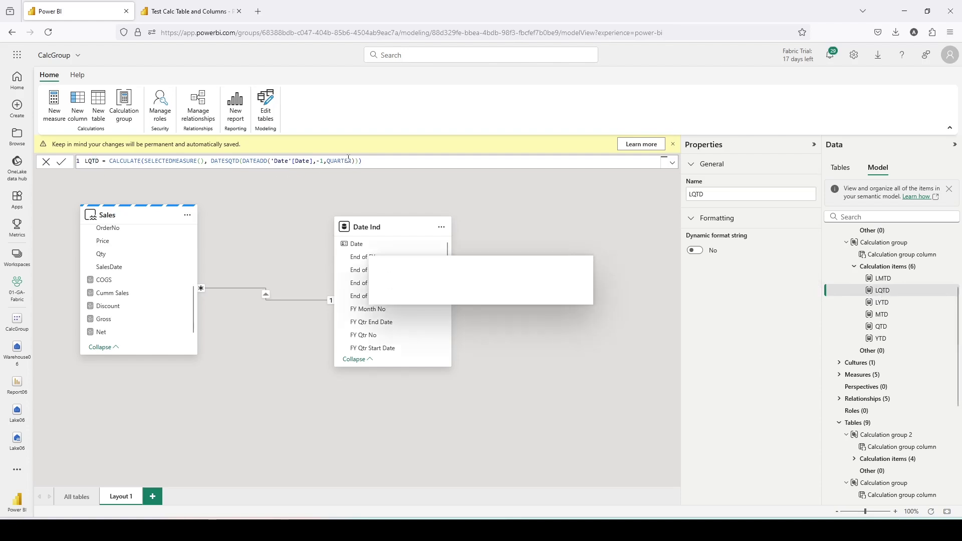
Review the LYTD calculation item's formula, then clear the selection in the model.
click(882, 303)
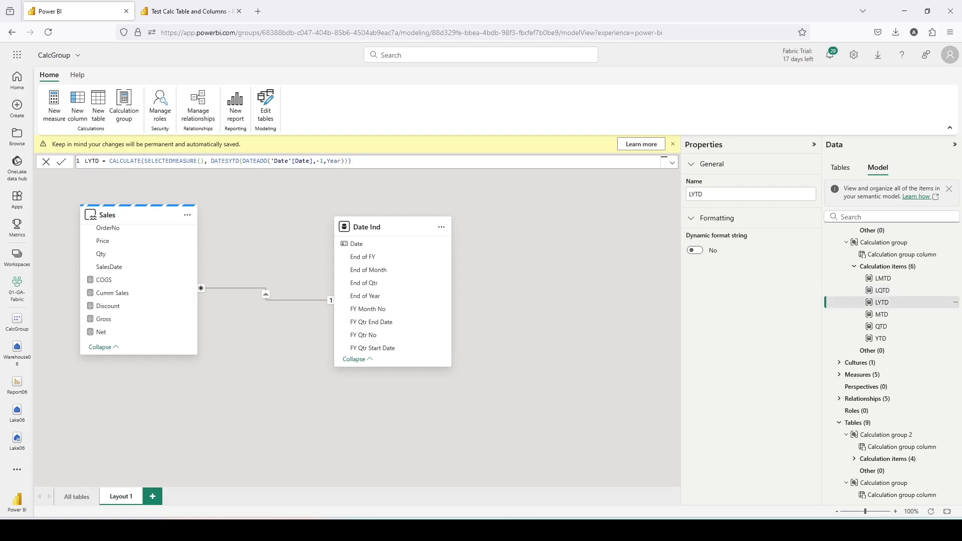
mouse_move(72, 153)
mouse_down()
mouse_move(305, 187)
mouse_move(366, 188)
mouse_move(368, 175)
mouse_up()
click(588, 300)
scroll(898, 265, up, 1)
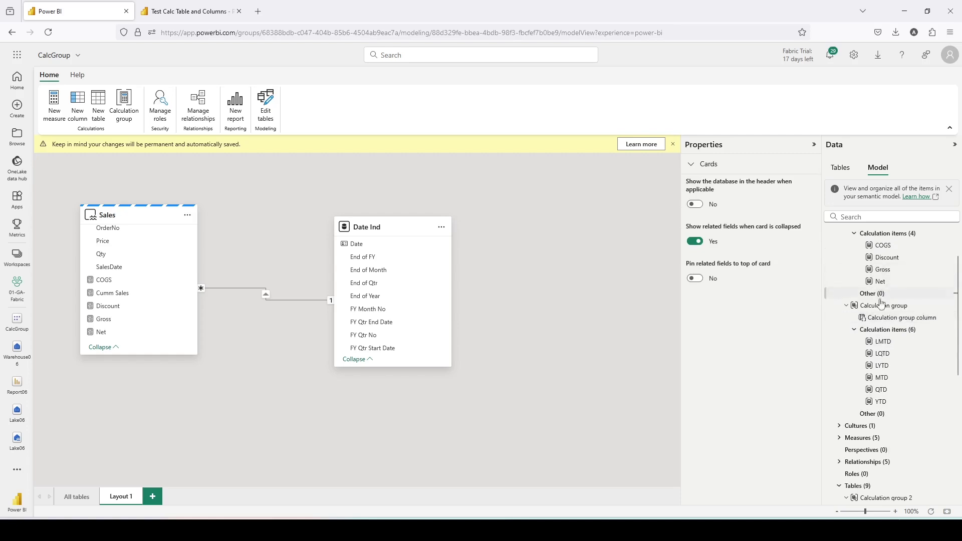
Add a calculated column named Group to Calculation group, starting its formula with if(LEFT([Calculation group column], 1).
click(880, 308)
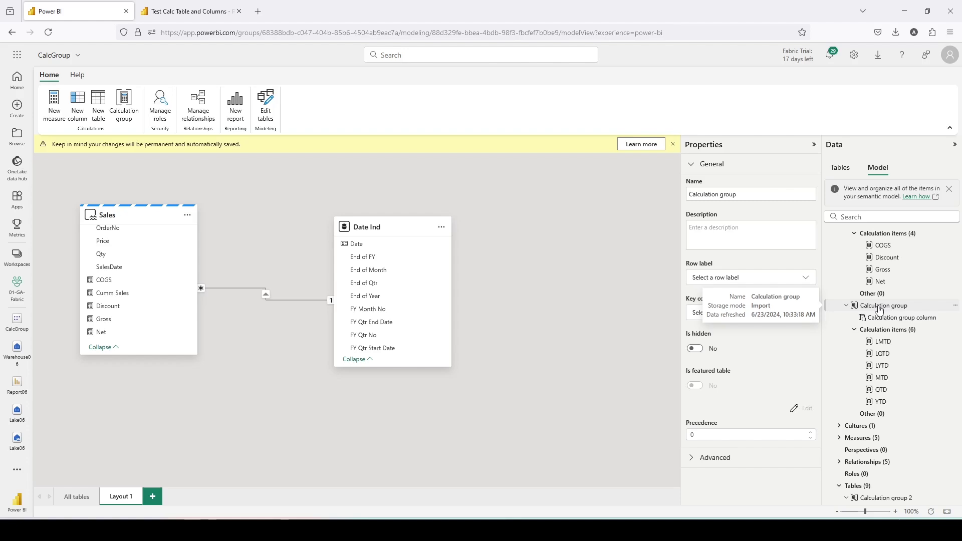
click(83, 119)
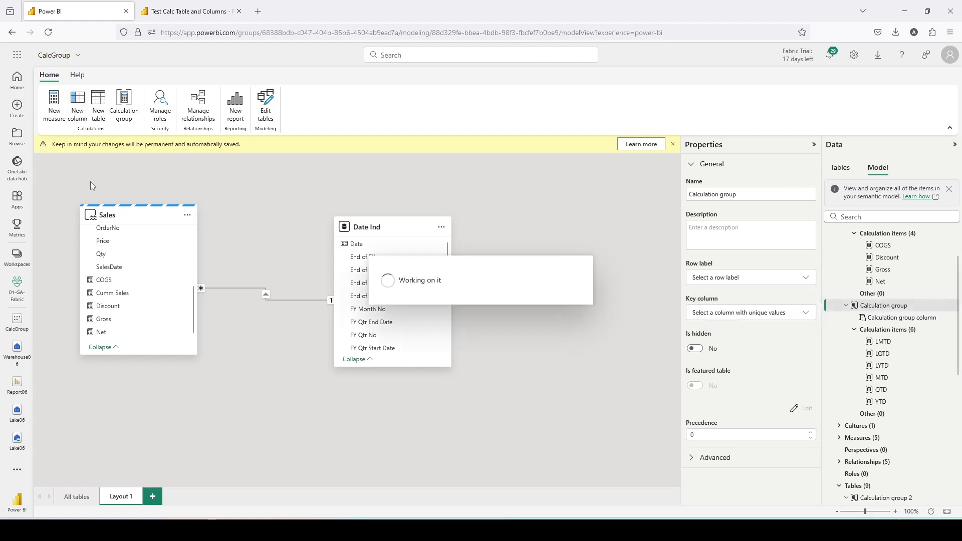
text(Group = )
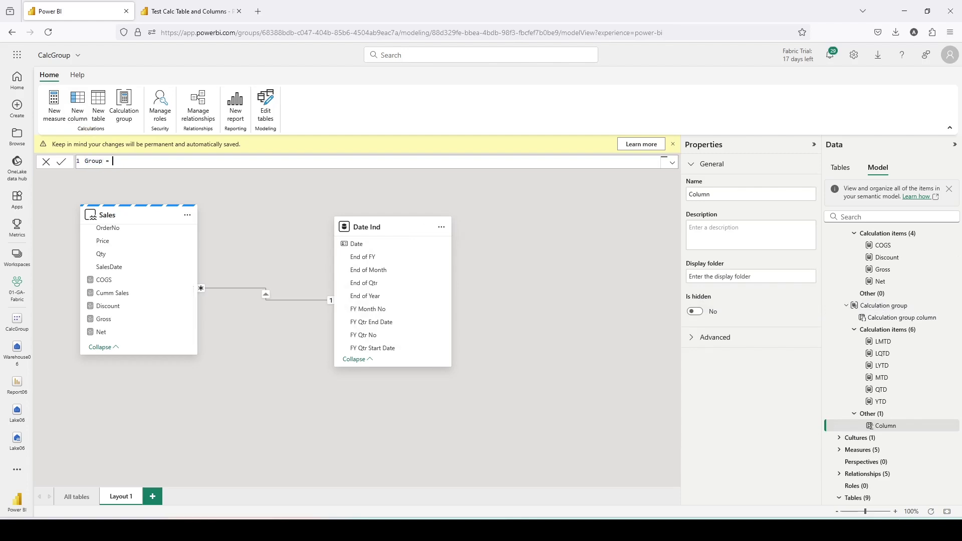
text(if)
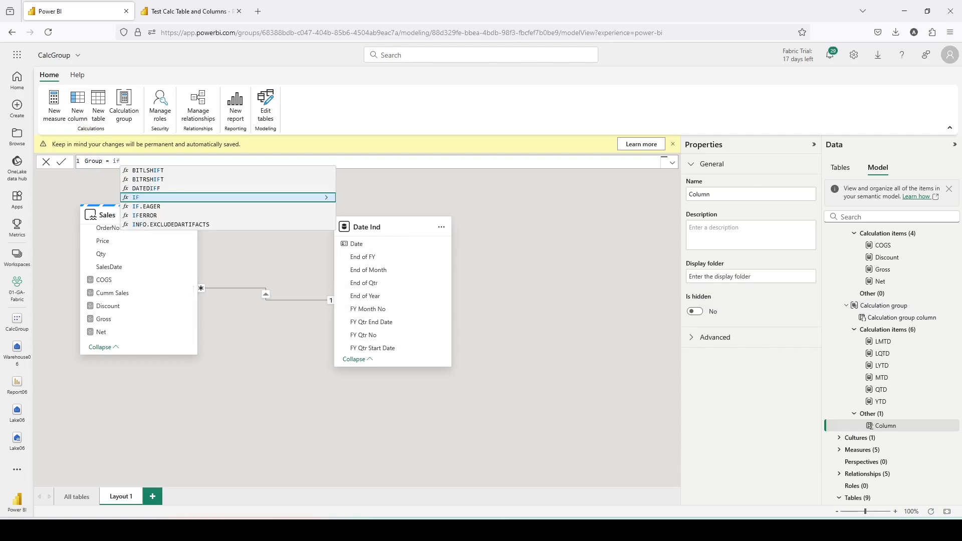
text(([)
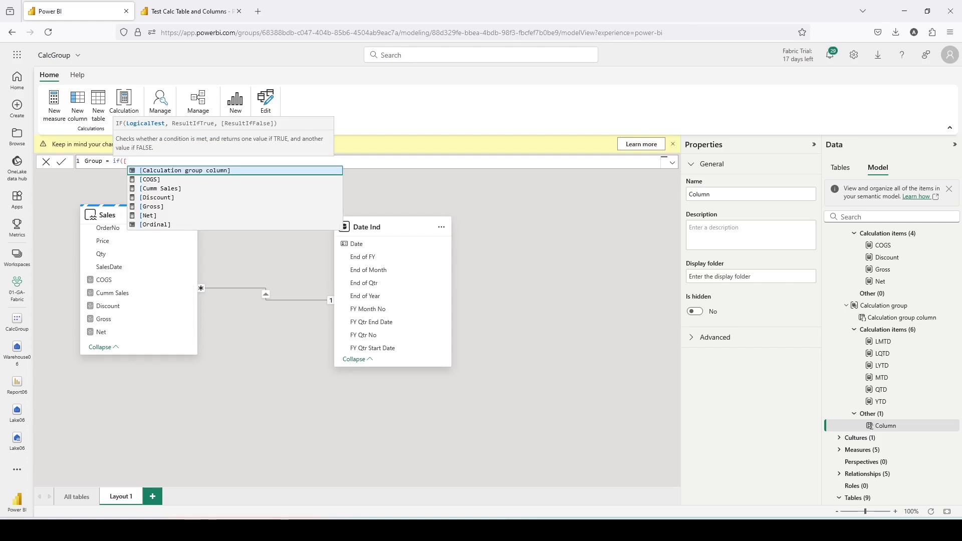
key(BackSpace)
text(lef)
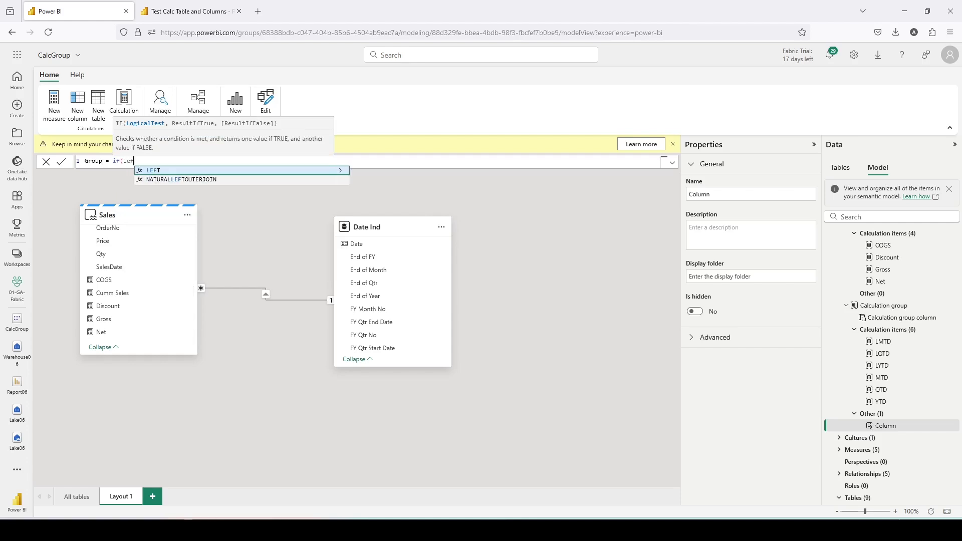
key(Tab)
text([)
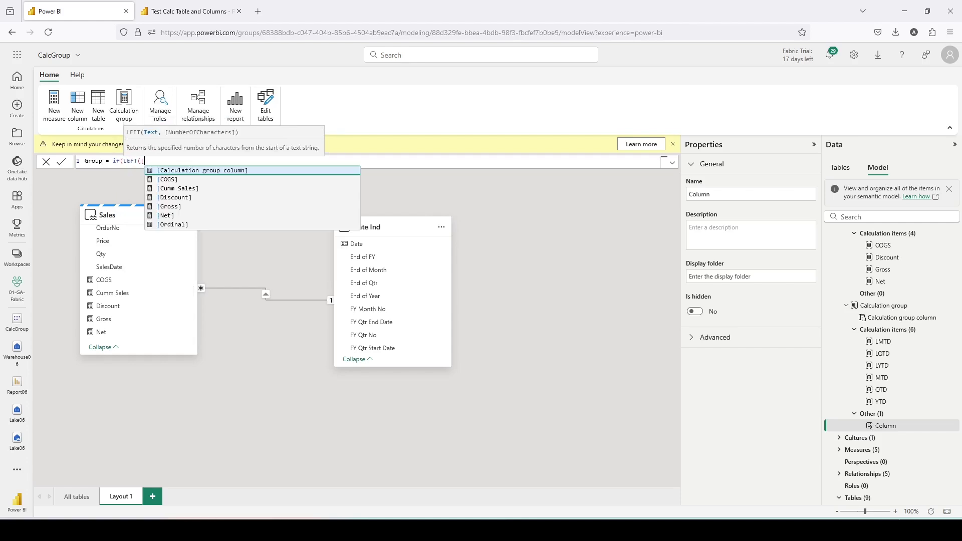
key(Tab)
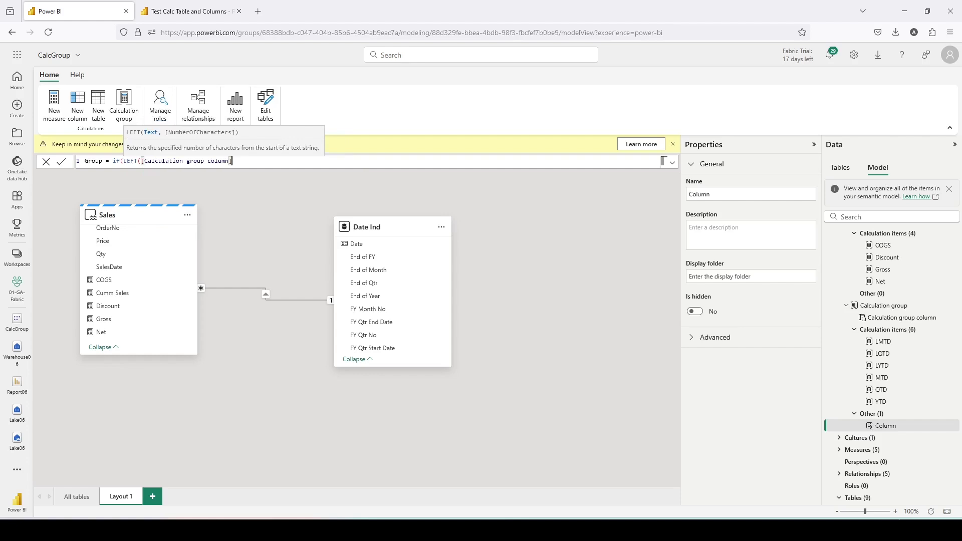
text(, 1))
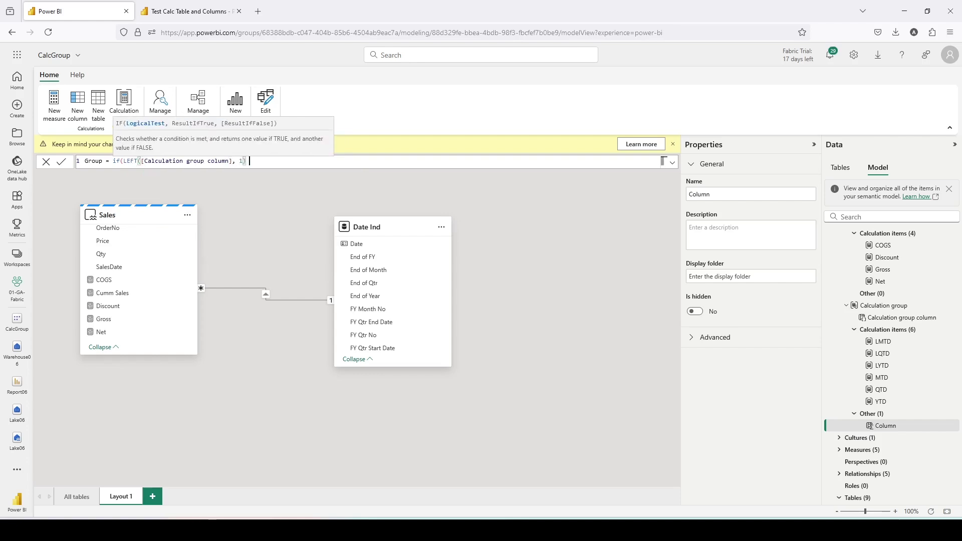
Complete the Group formula to compare with "L" and return "Previous" or otherwise "Current", and commit it.
click(245, 161)
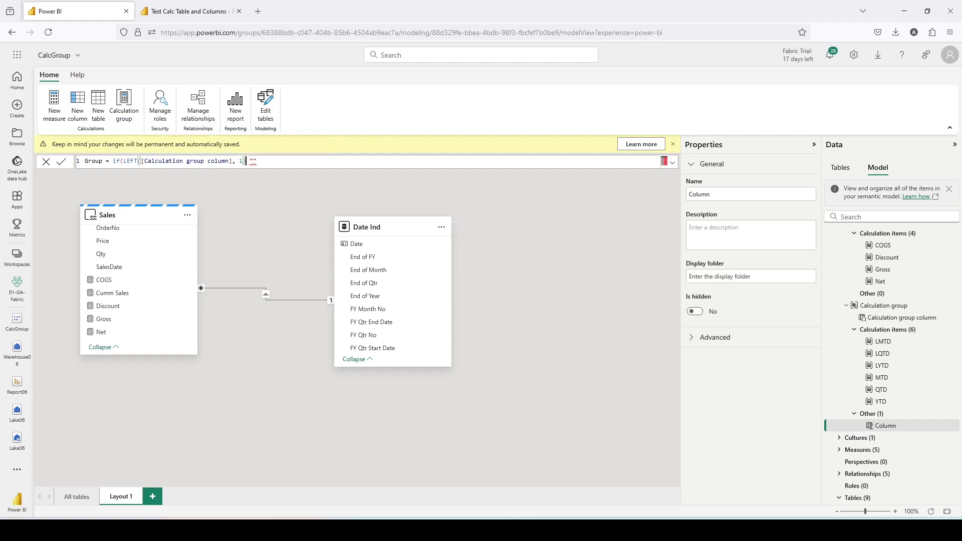
text(= "L", "P)
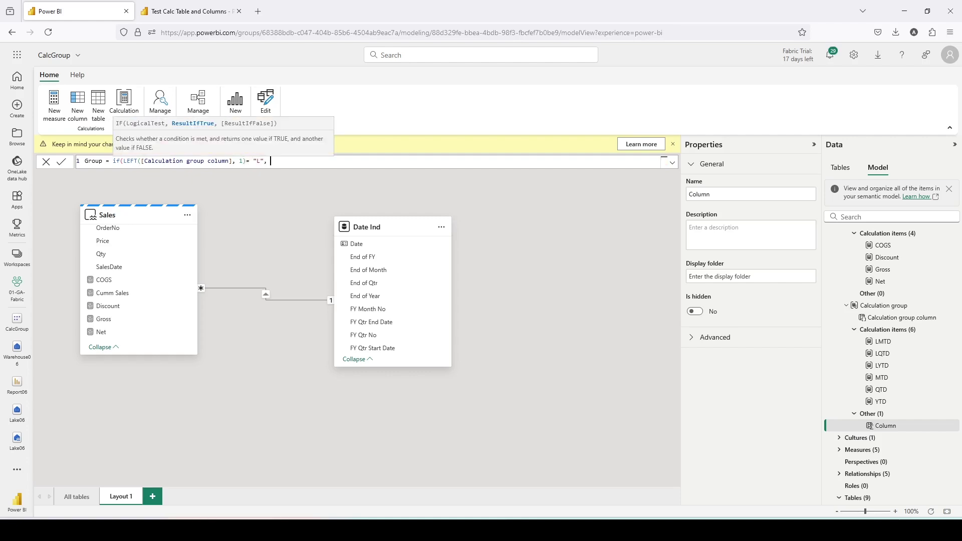
text(s", "Current"))
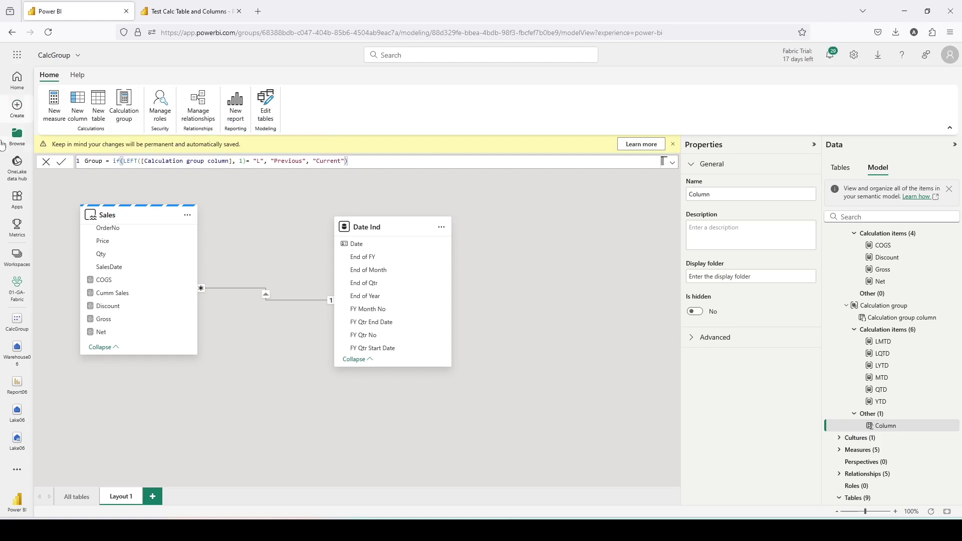
click(63, 167)
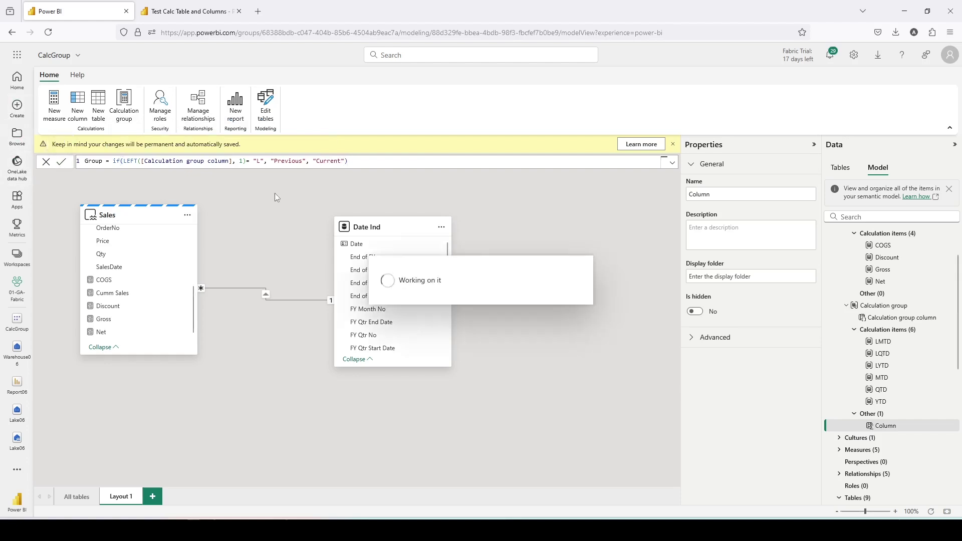
Check the new Group column in the model tree and among the columns of Calculation group in the table list.
scroll(366, 165, up, 3)
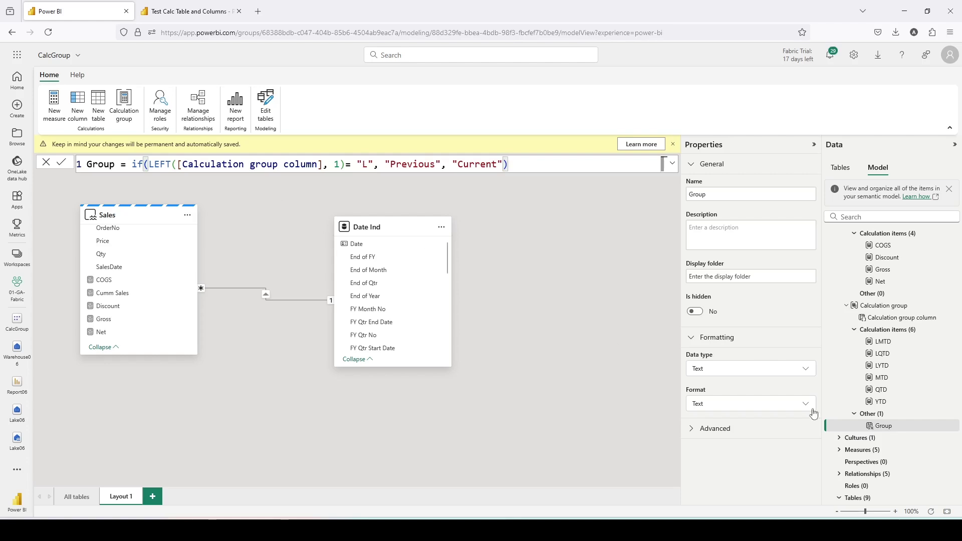
click(897, 426)
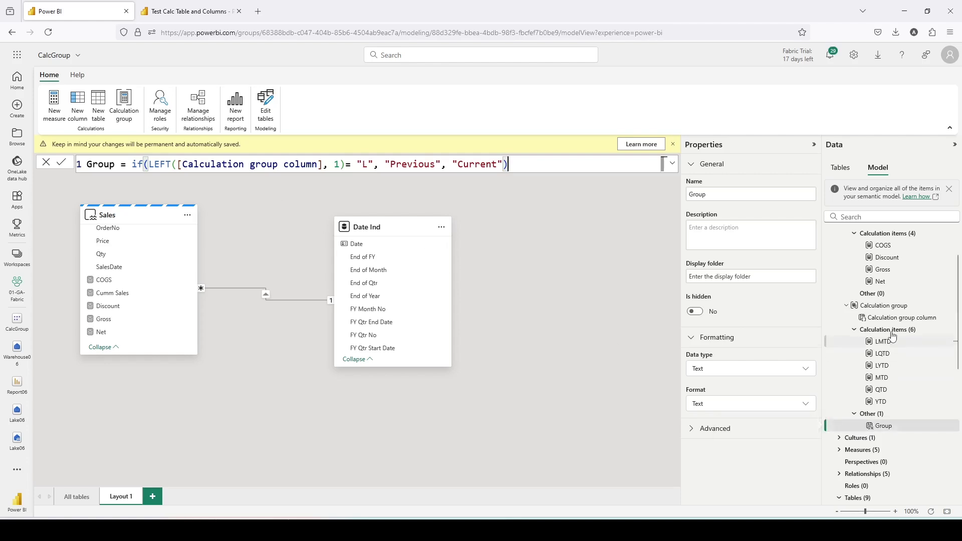
click(839, 168)
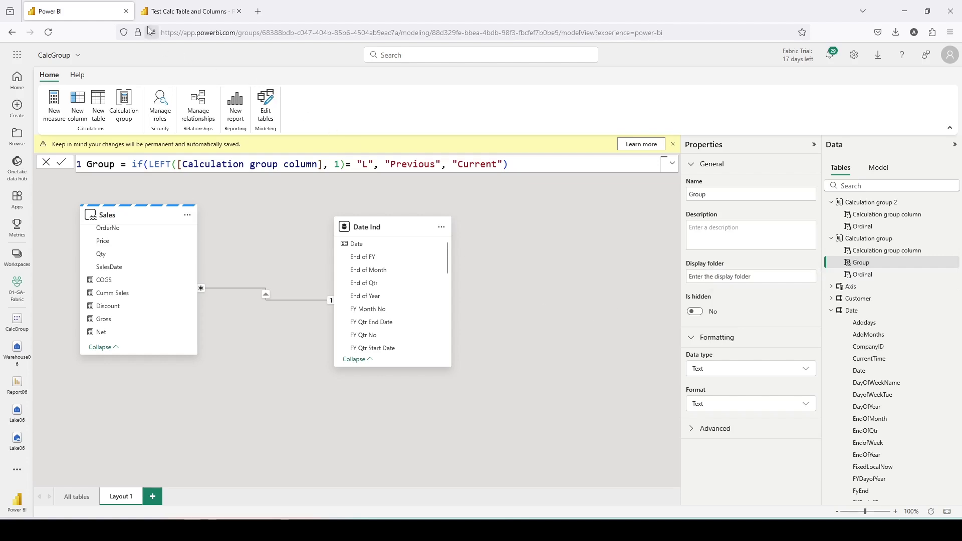
Switch to the Test Calc Table and Columns report, open it for editing, show Calculation group's fields and add a new page.
click(165, 14)
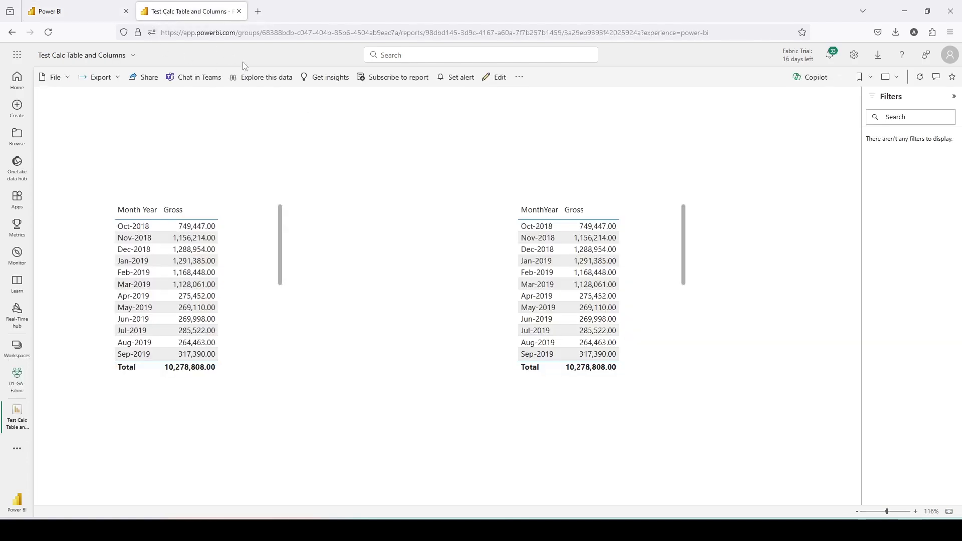
click(494, 80)
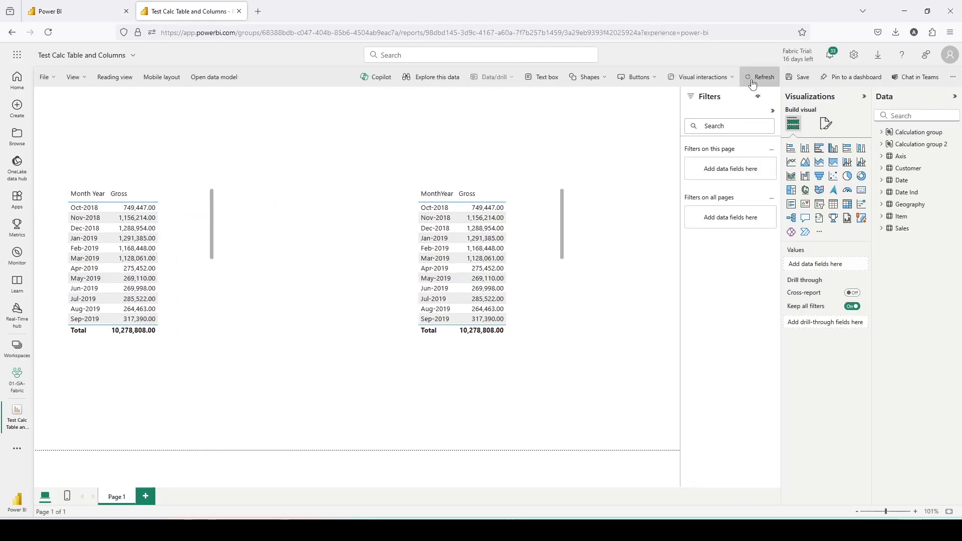
click(880, 133)
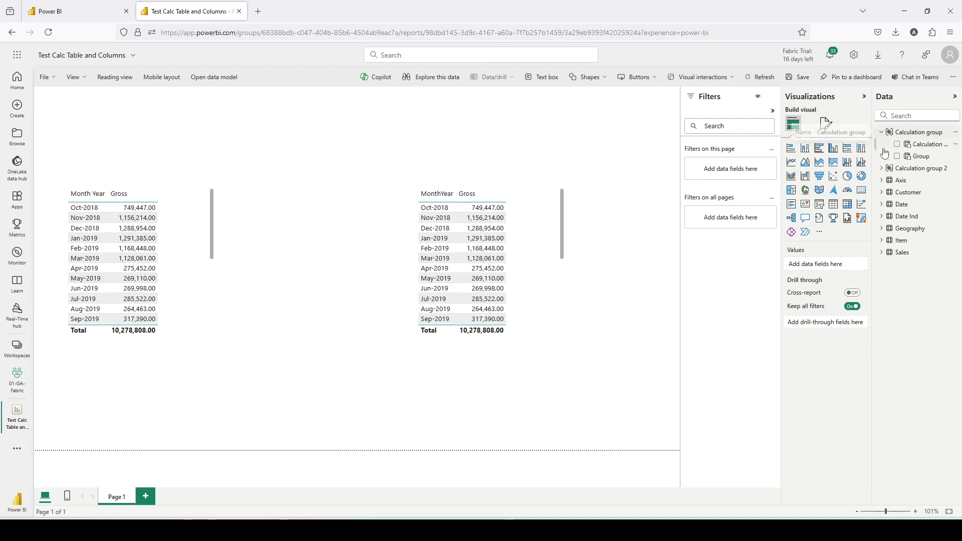
click(146, 496)
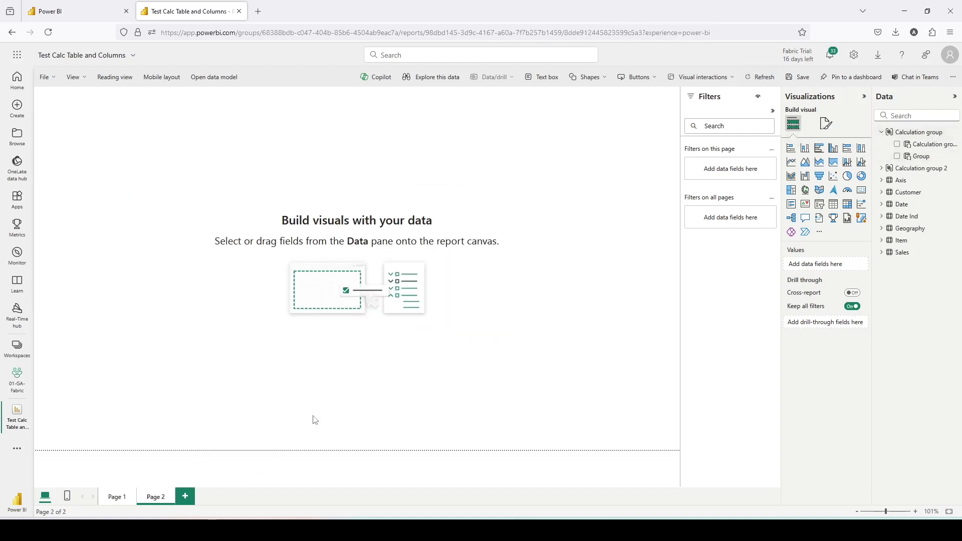
Create an enlarged matrix with Item Brand in rows, Calculation group column in columns and the Sales Gross measure as values.
click(854, 206)
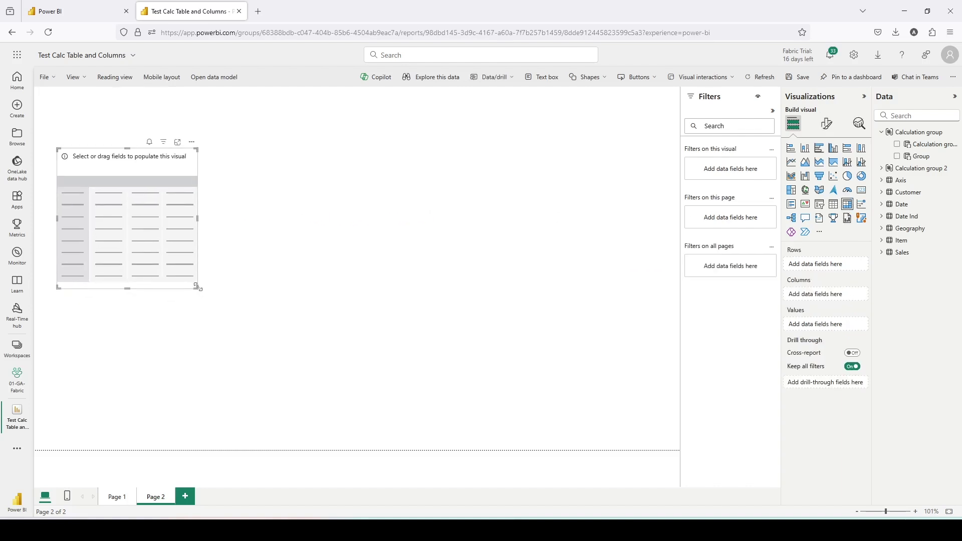
drag(197, 288, 400, 395)
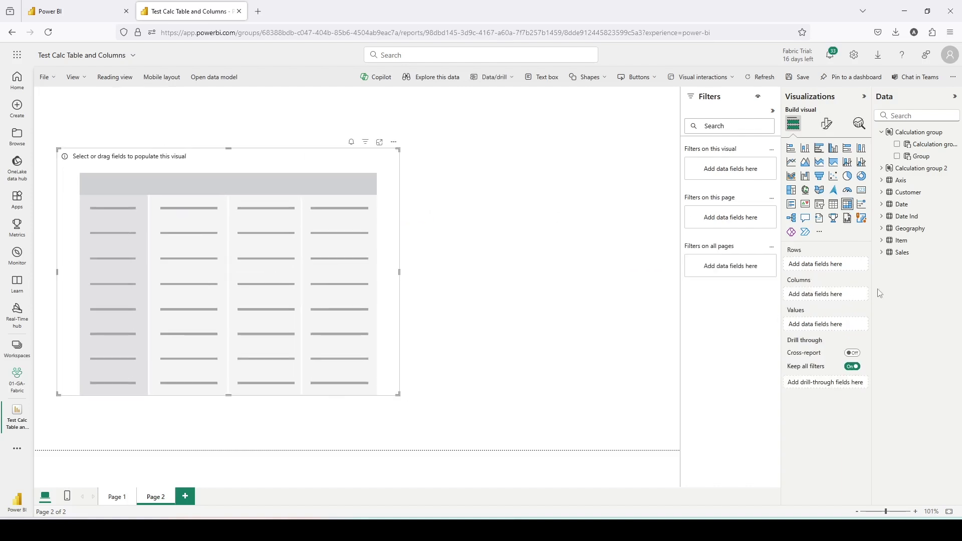
click(882, 240)
drag(913, 260, 827, 264)
click(882, 349)
drag(921, 469, 829, 330)
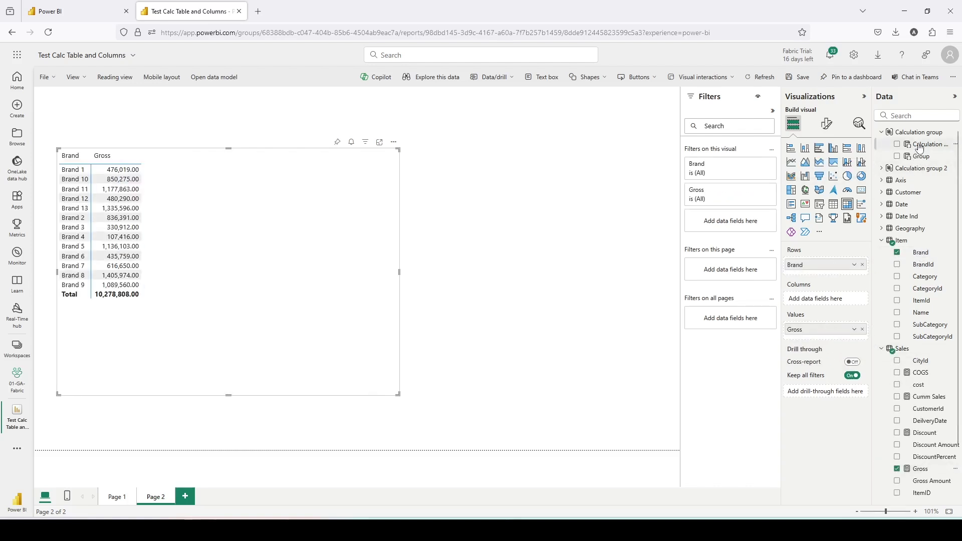
drag(920, 147, 827, 301)
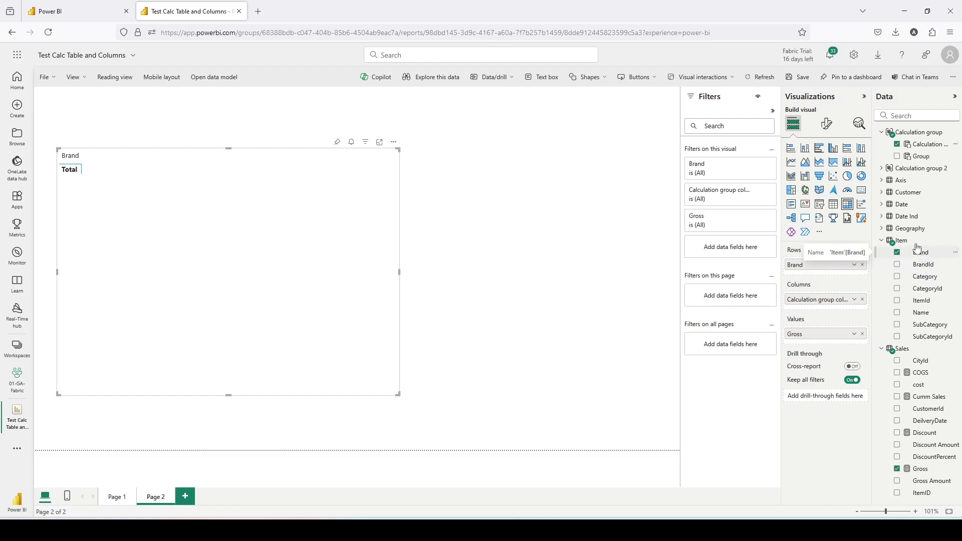
Add a slicer on MonthYear from the Date table beside the matrix and filter it to Jul-2020.
click(885, 205)
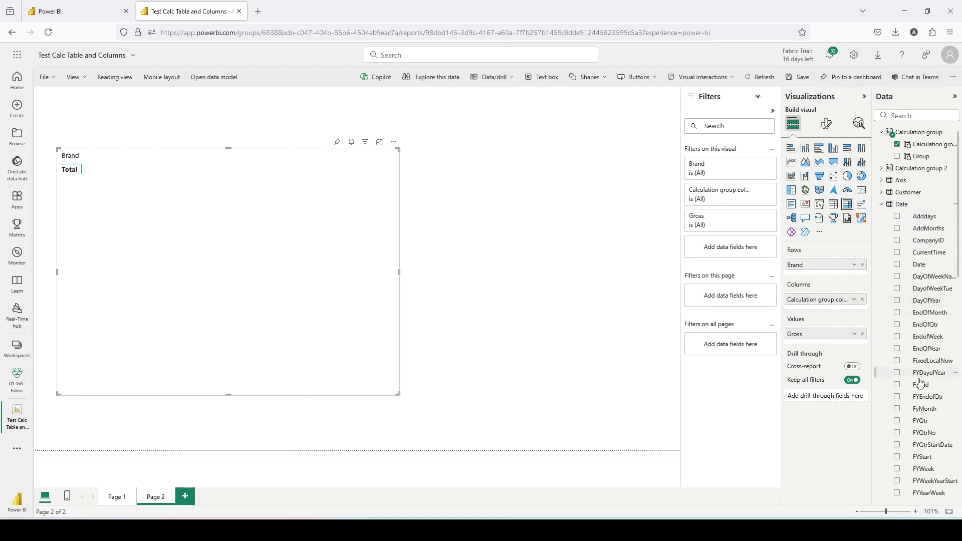
scroll(921, 383, down, 3)
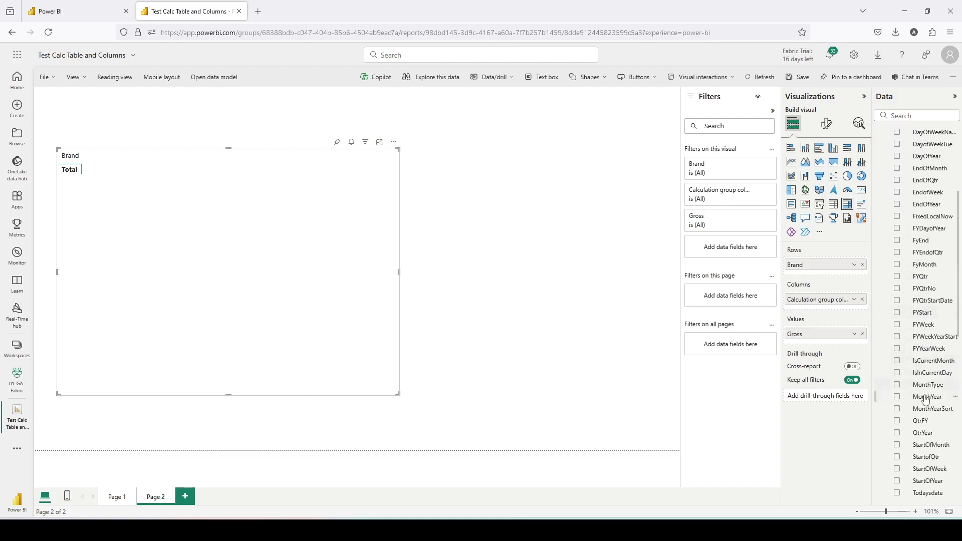
drag(927, 399, 625, 152)
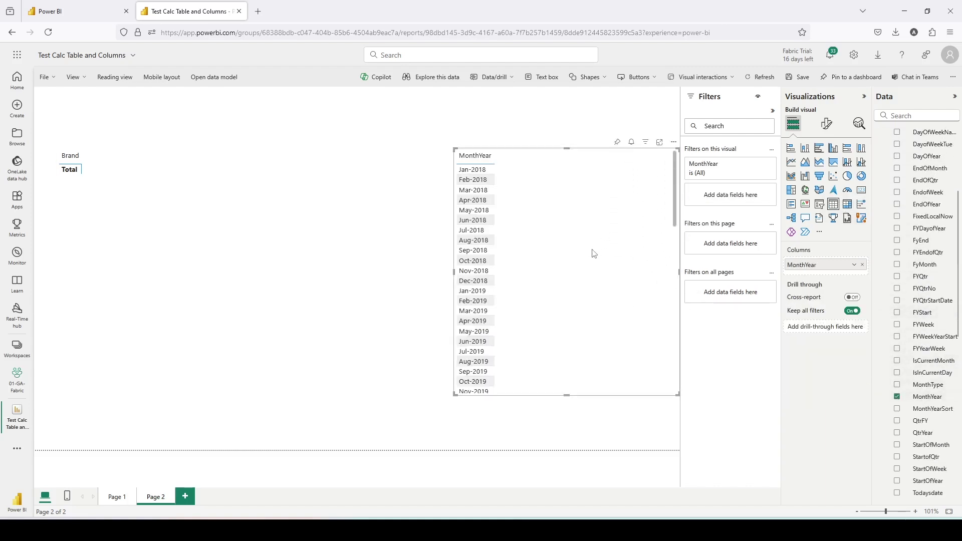
click(820, 205)
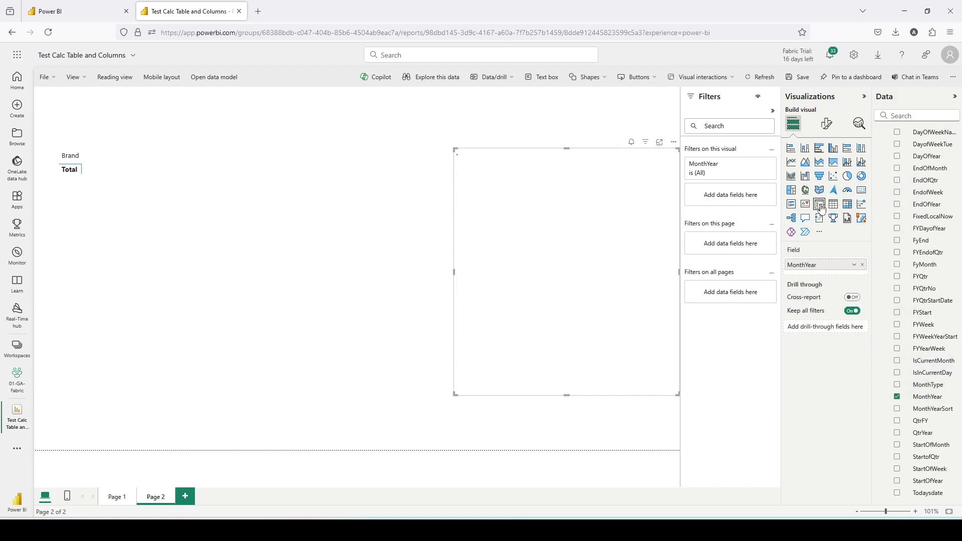
scroll(552, 288, down, 6)
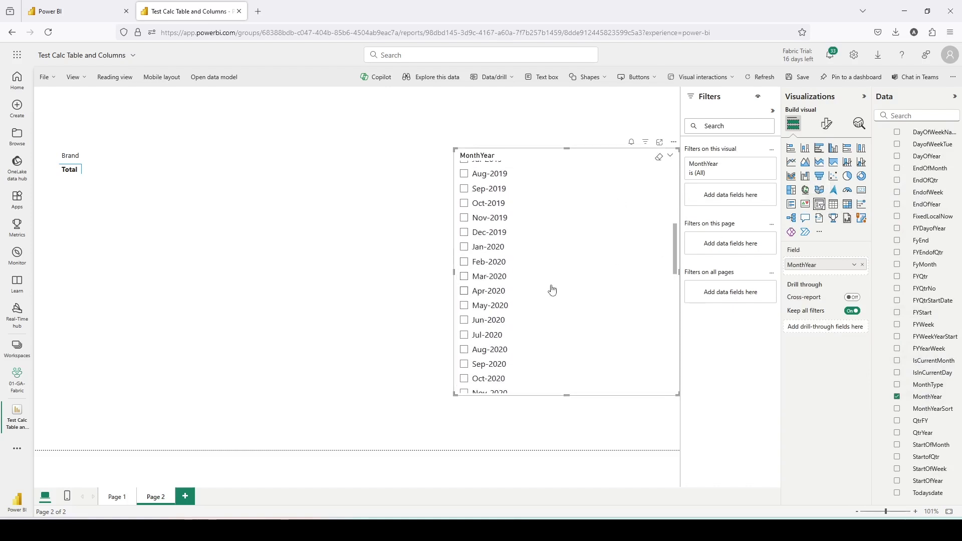
click(467, 339)
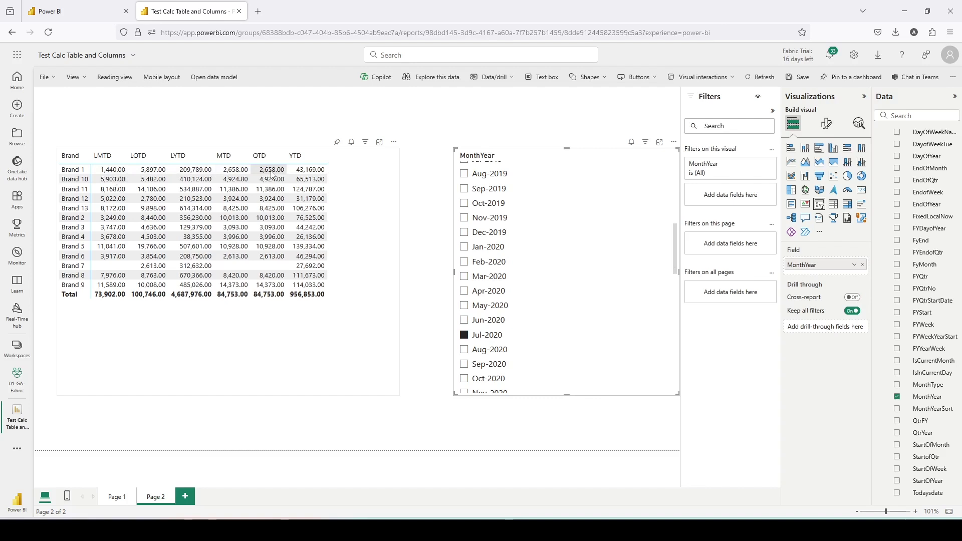
Add the Group field to the matrix columns above Calculation group column.
click(373, 199)
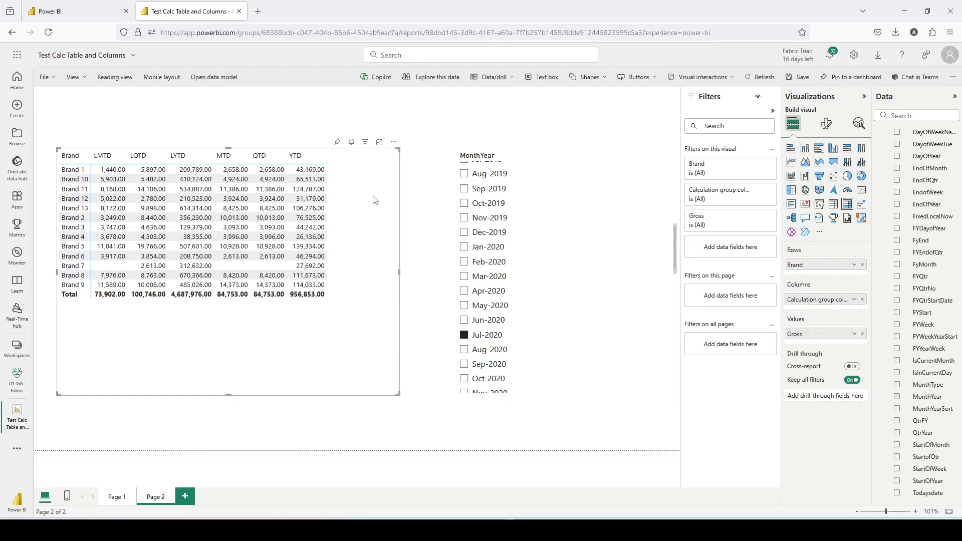
scroll(902, 183, up, 3)
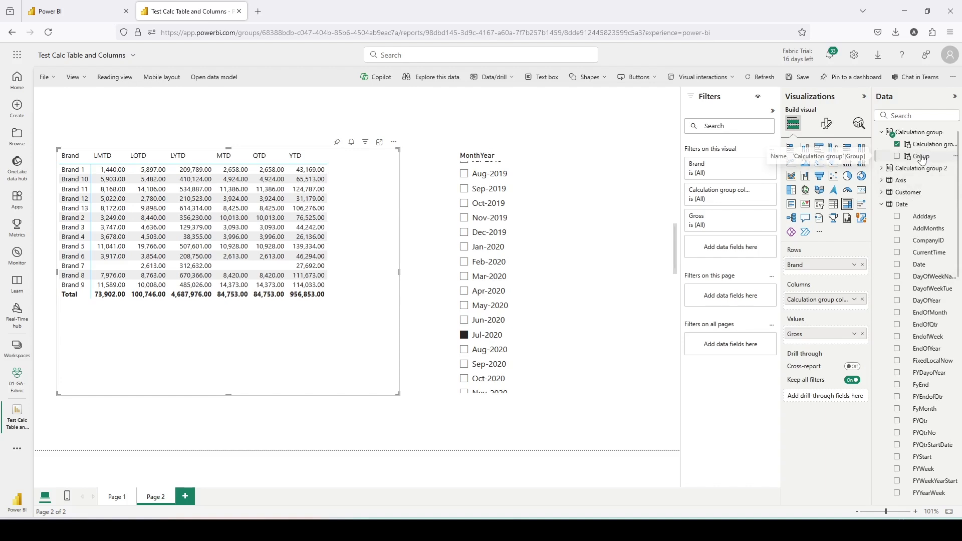
drag(923, 158, 832, 299)
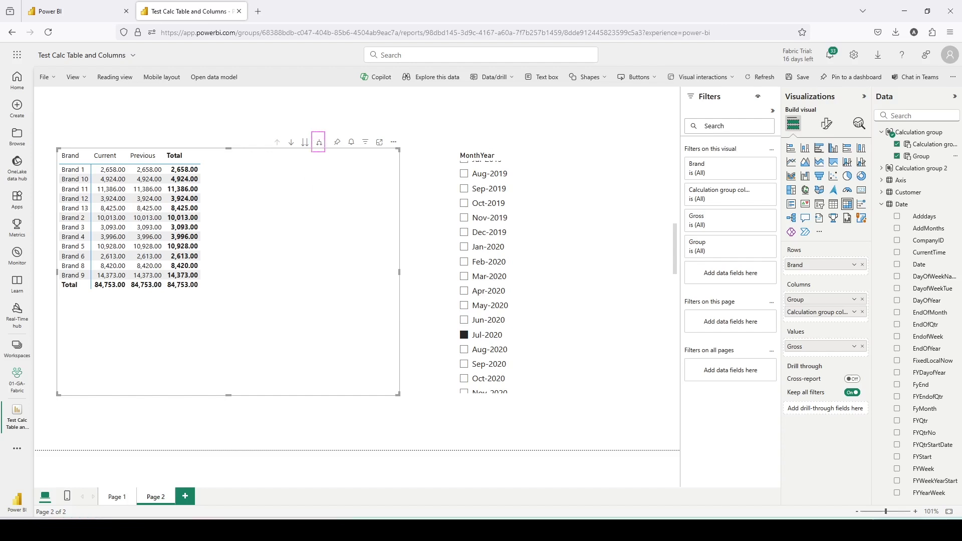
Expand the matrix's column hierarchy by one level to review the calculation items under the Current and Previous groups.
click(319, 142)
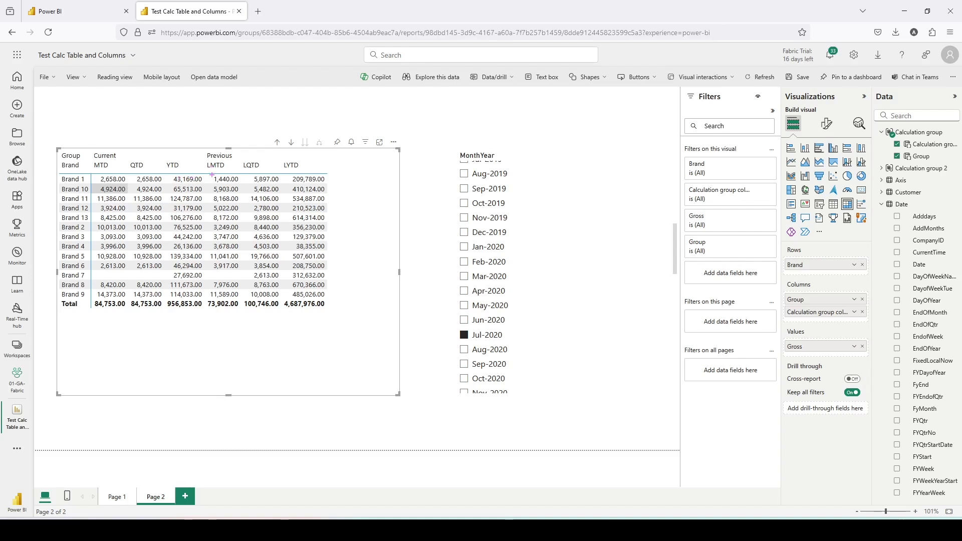
drag(212, 174, 244, 312)
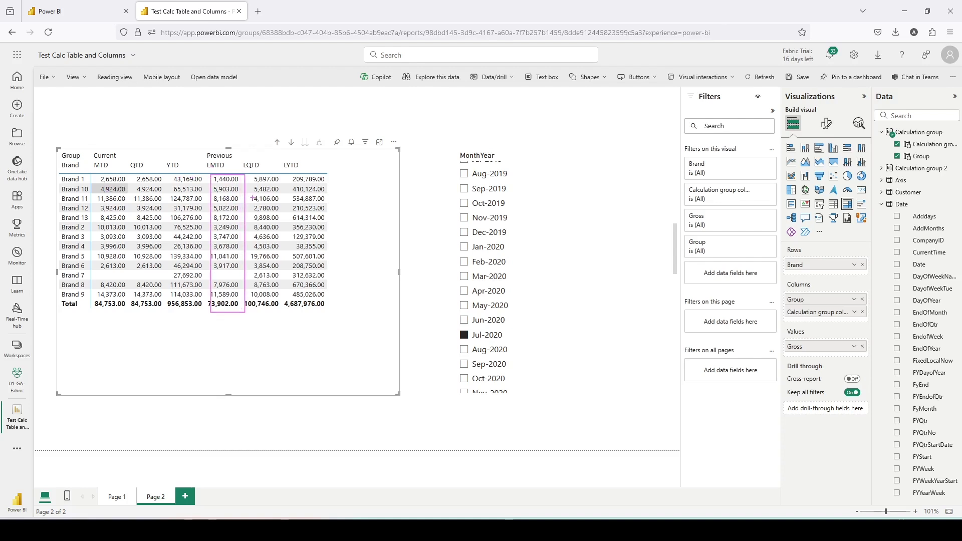
drag(200, 148, 318, 171)
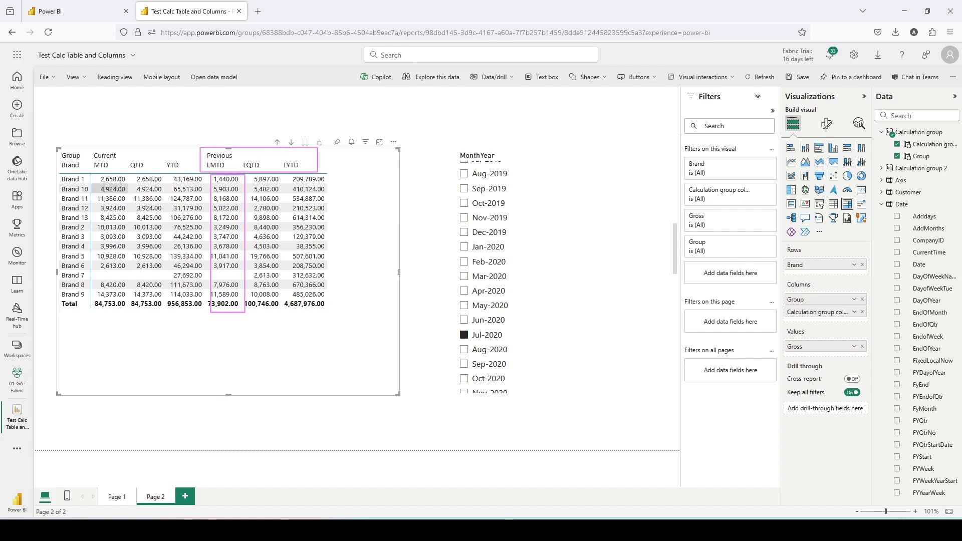
drag(92, 146, 182, 172)
mouse_move(98, 174)
mouse_down()
mouse_move(128, 234)
mouse_move(144, 308)
mouse_move(136, 314)
mouse_up()
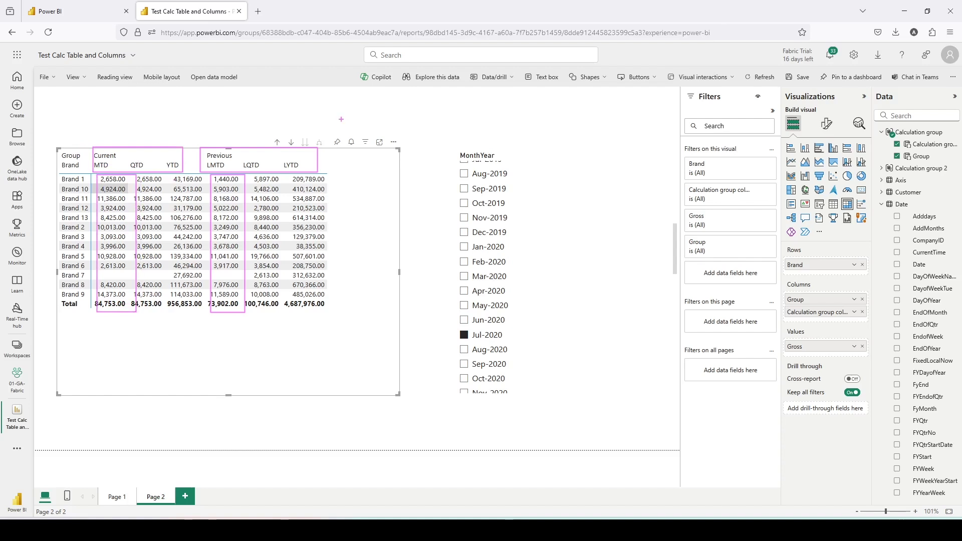
key(Escape)
Move the MonthYear slicer up the report page and shorten it to make room for another visual beneath it.
drag(549, 247, 555, 189)
drag(567, 338, 567, 268)
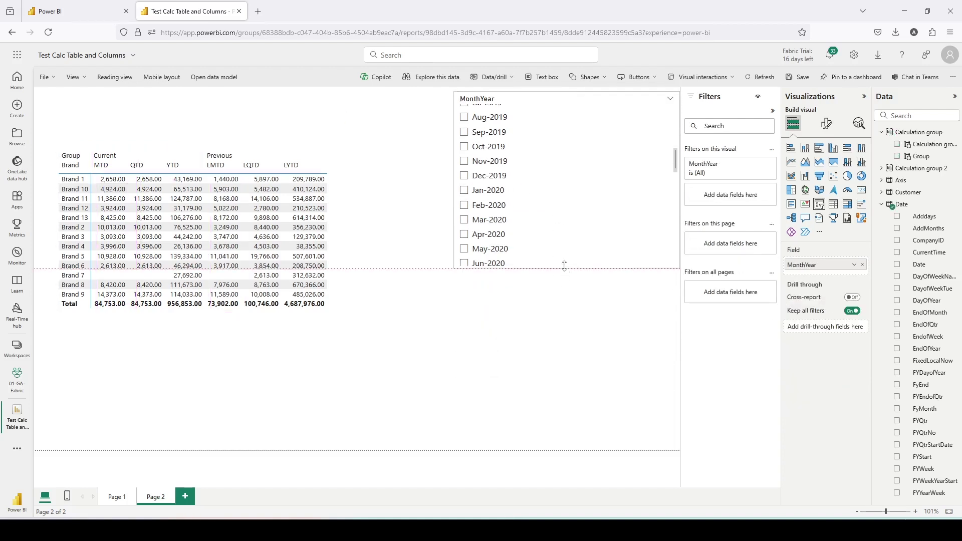
scroll(646, 187, down, 2)
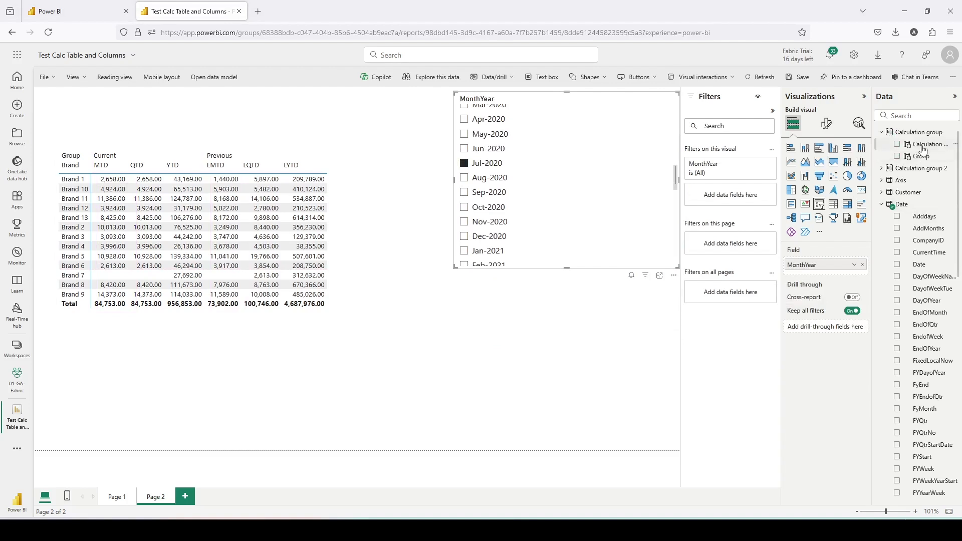
Create a table below the MonthYear slicer with Calculation group column and the Sales Gross measure.
drag(926, 145, 573, 362)
scroll(900, 371, down, 10)
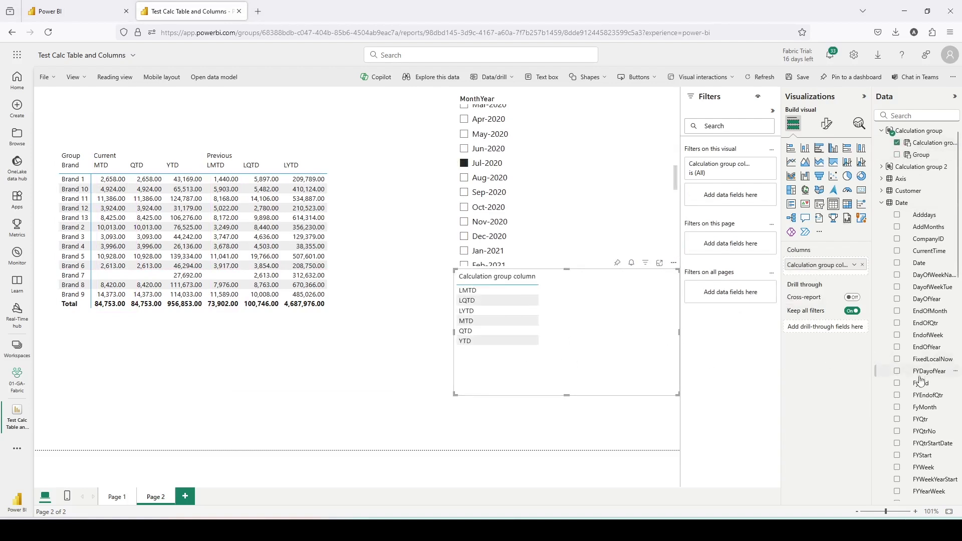
drag(920, 411, 598, 370)
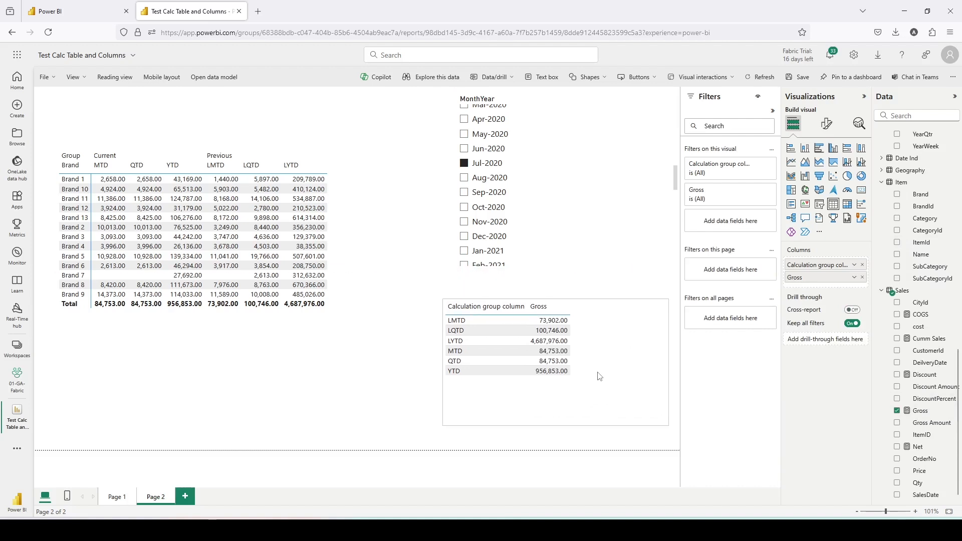
Compare the MTD and LMTD Gross values in the table with the matching matrix totals under the Group headers.
click(540, 354)
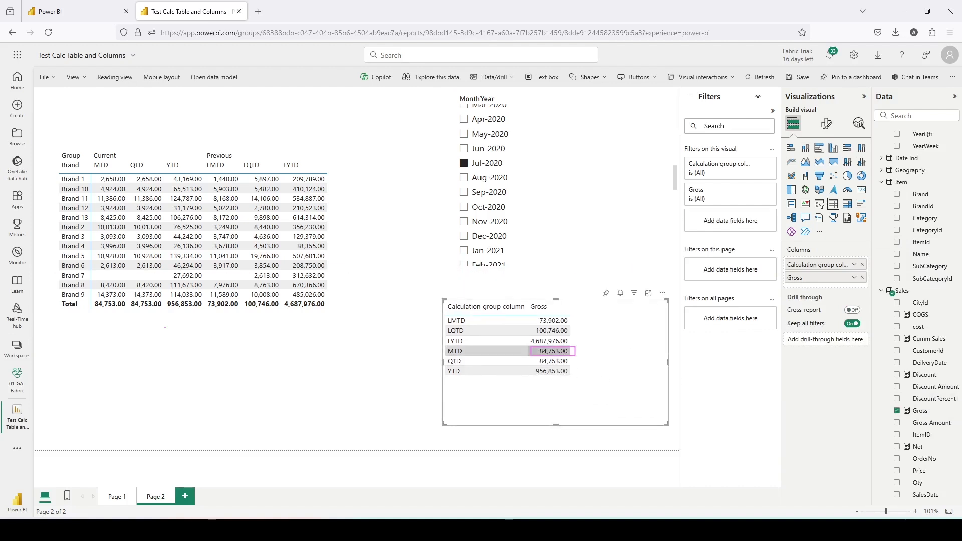
drag(89, 299, 131, 311)
drag(537, 319, 577, 326)
drag(206, 294, 239, 310)
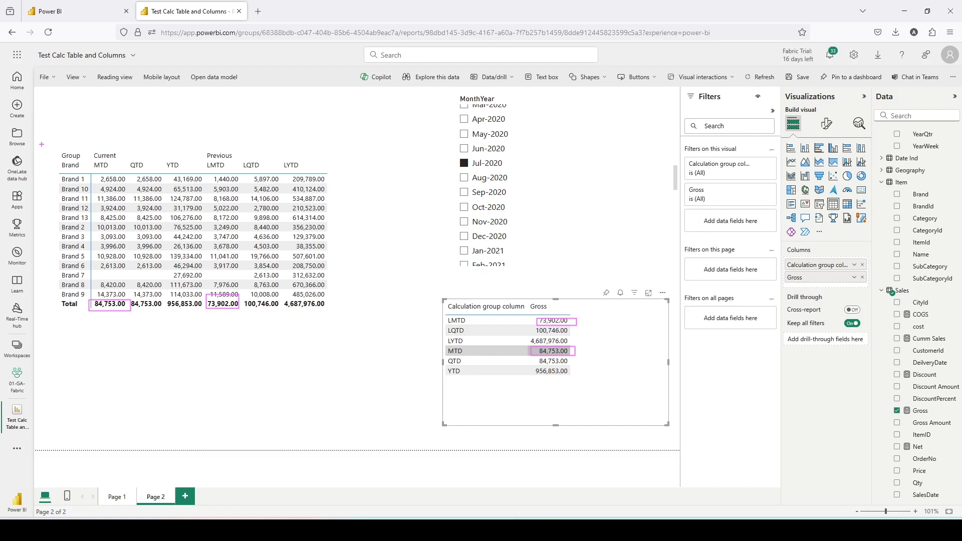
drag(41, 144, 335, 175)
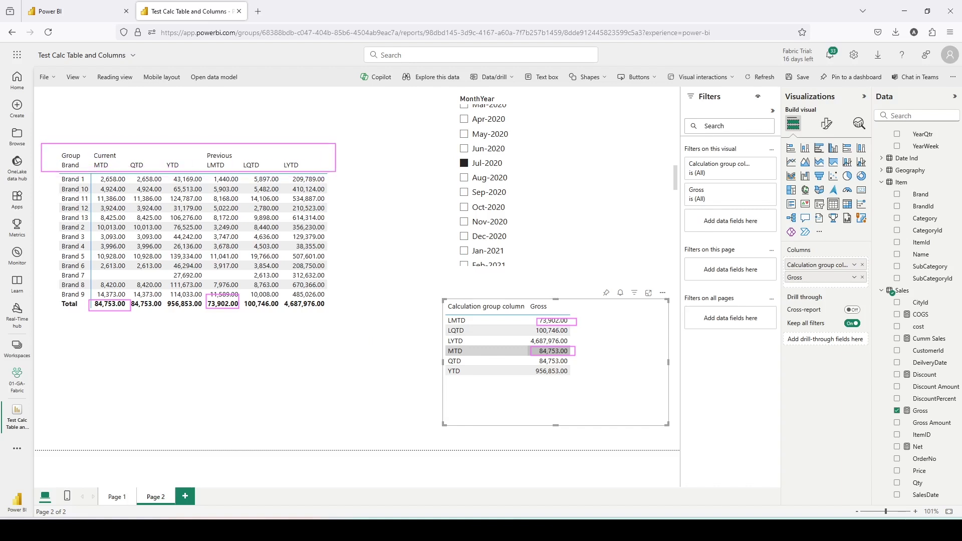